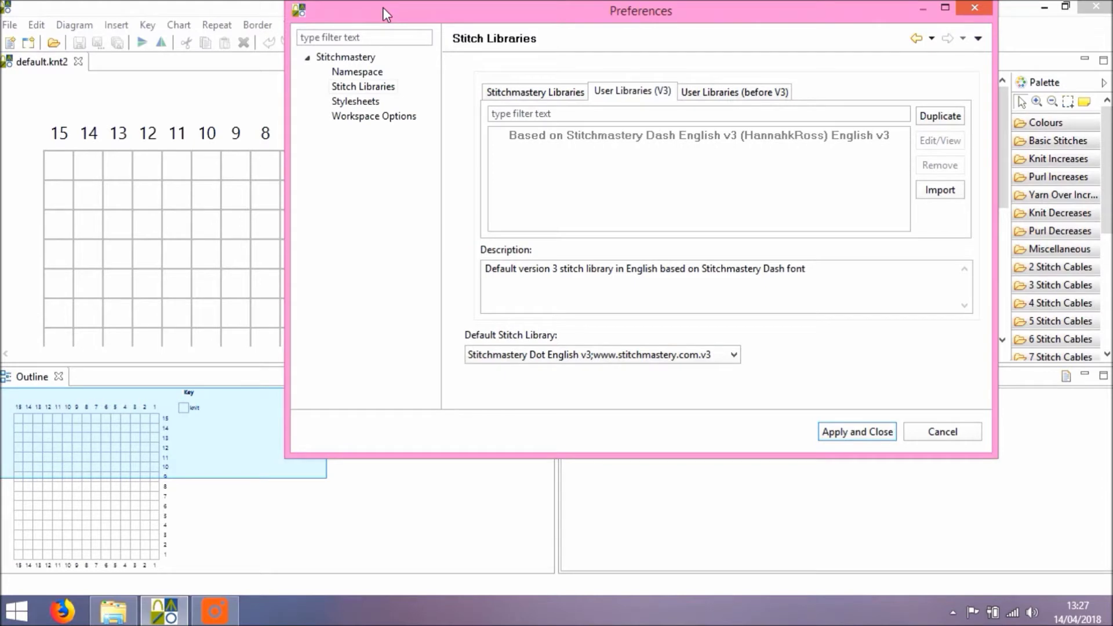
# Select the user stitch library based on Stitchmastery Dash English v3 in Stitch Libraries preferences.
pyautogui.click(817, 139)
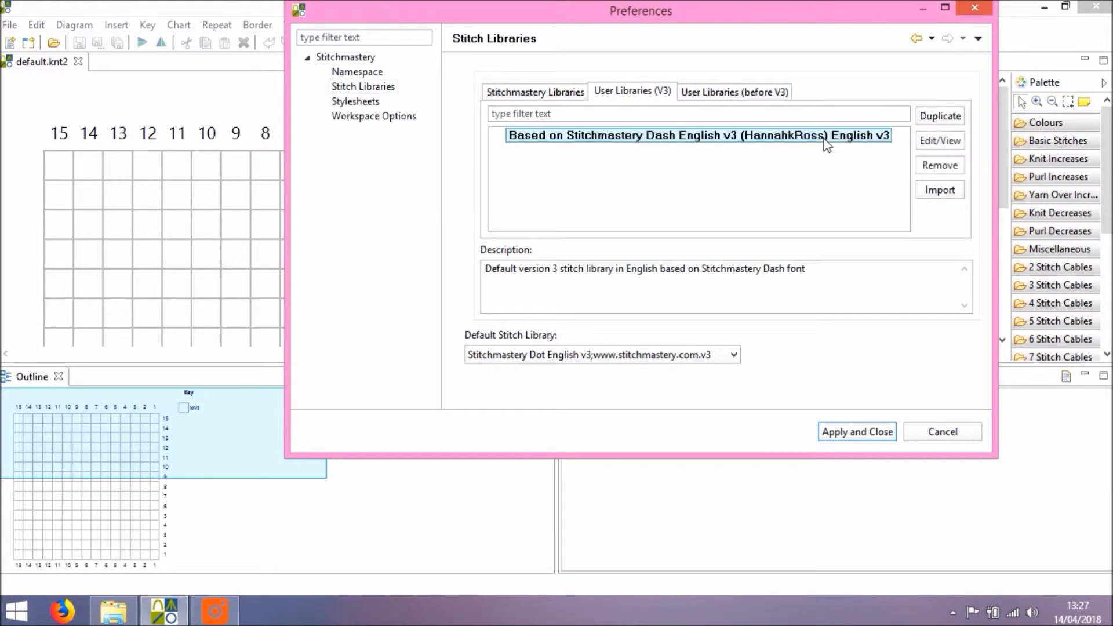
# In the user library's stitch table, select 'Slip purlwise with yarn in front' and duplicate it.
pyautogui.click(932, 145)
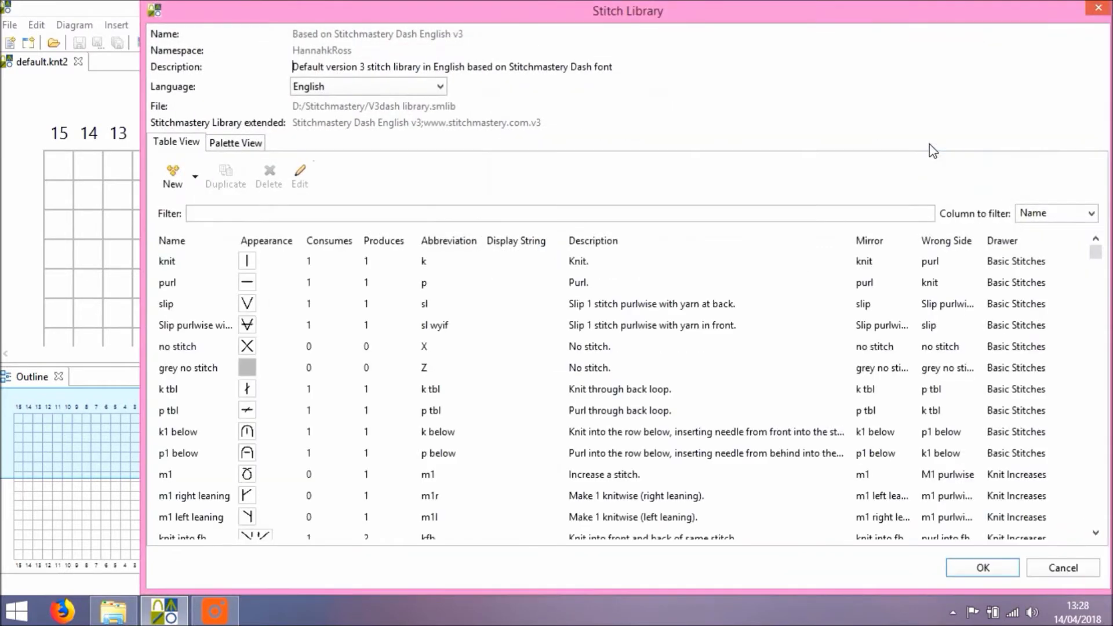
pyautogui.click(604, 323)
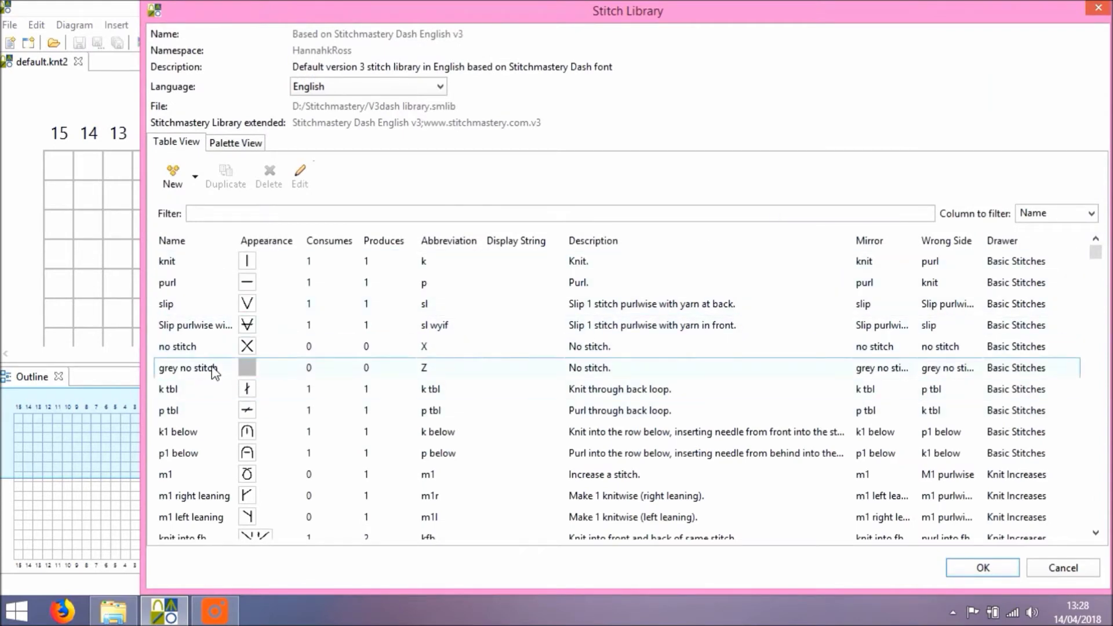
pyautogui.click(203, 328)
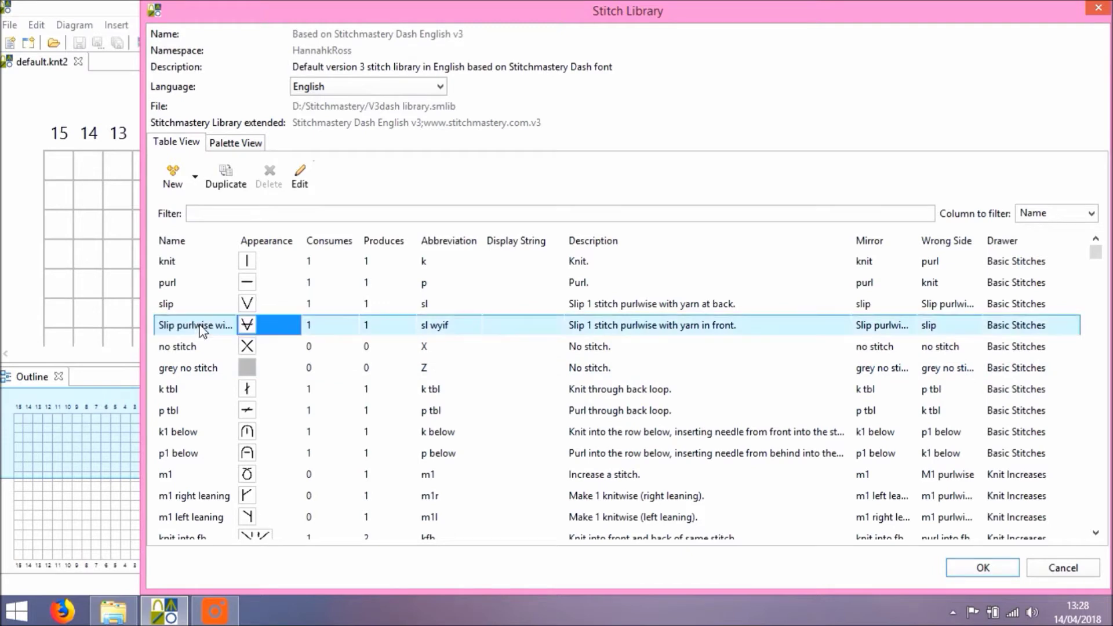
pyautogui.click(225, 178)
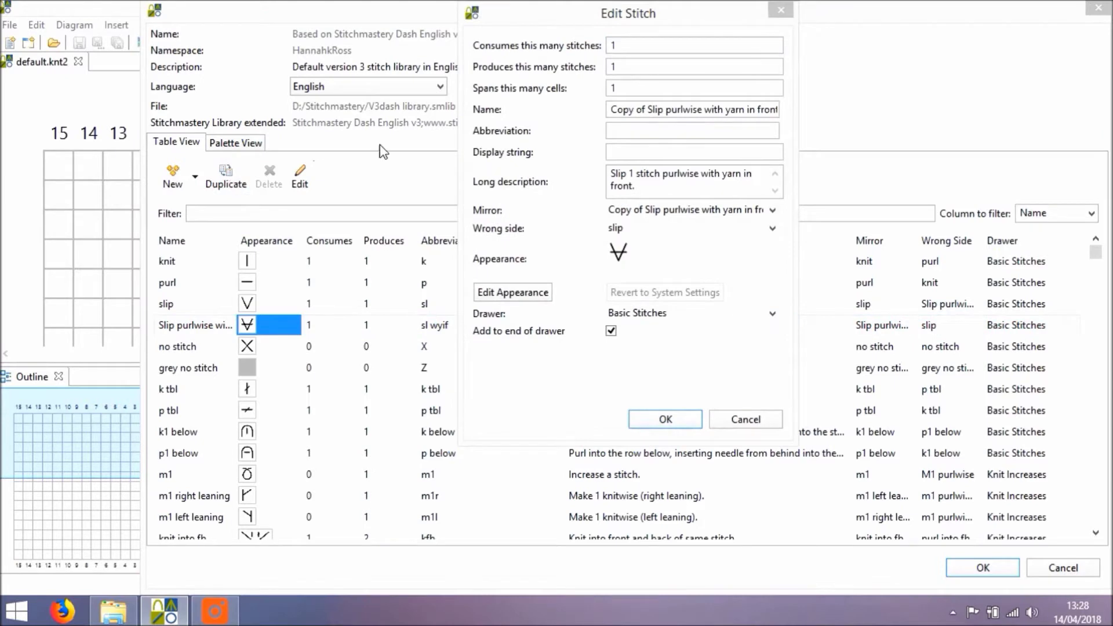
# Open the appearance editor for 'Copy of Slip purlwise with yarn in front'.
pyautogui.click(602, 19)
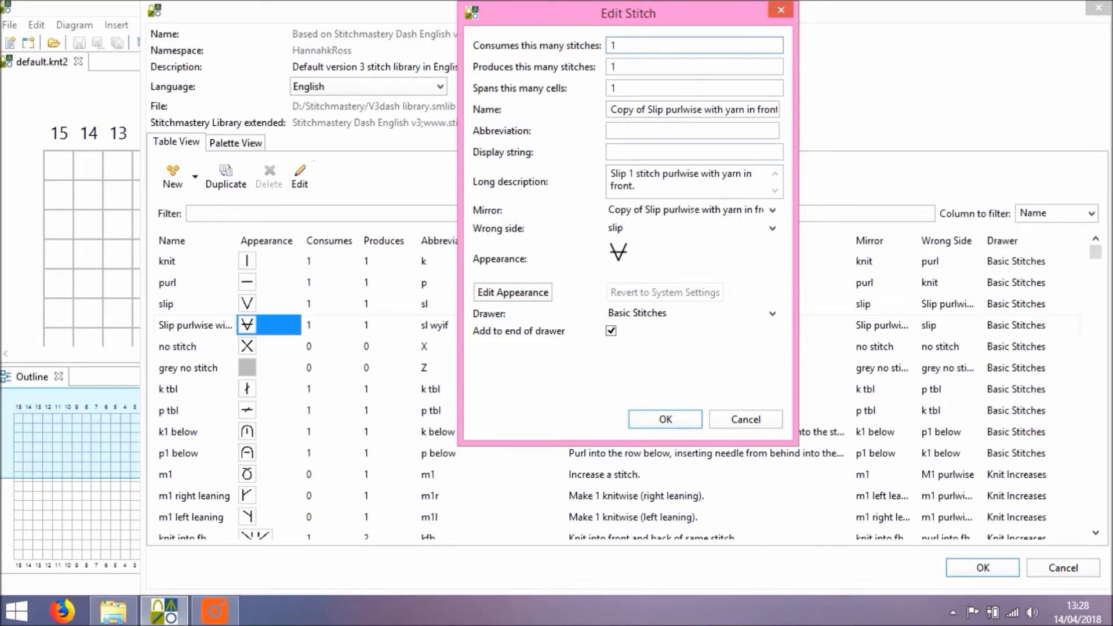
pyautogui.click(510, 293)
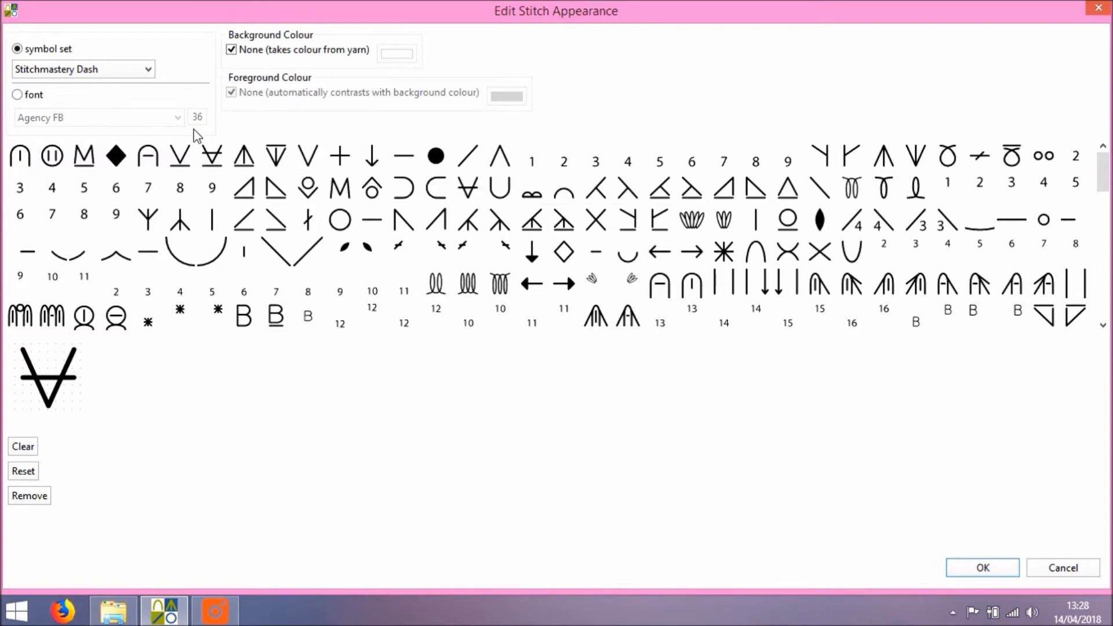
# Keep Stitchmastery Dash as the copied stitch's symbol set.
pyautogui.click(94, 70)
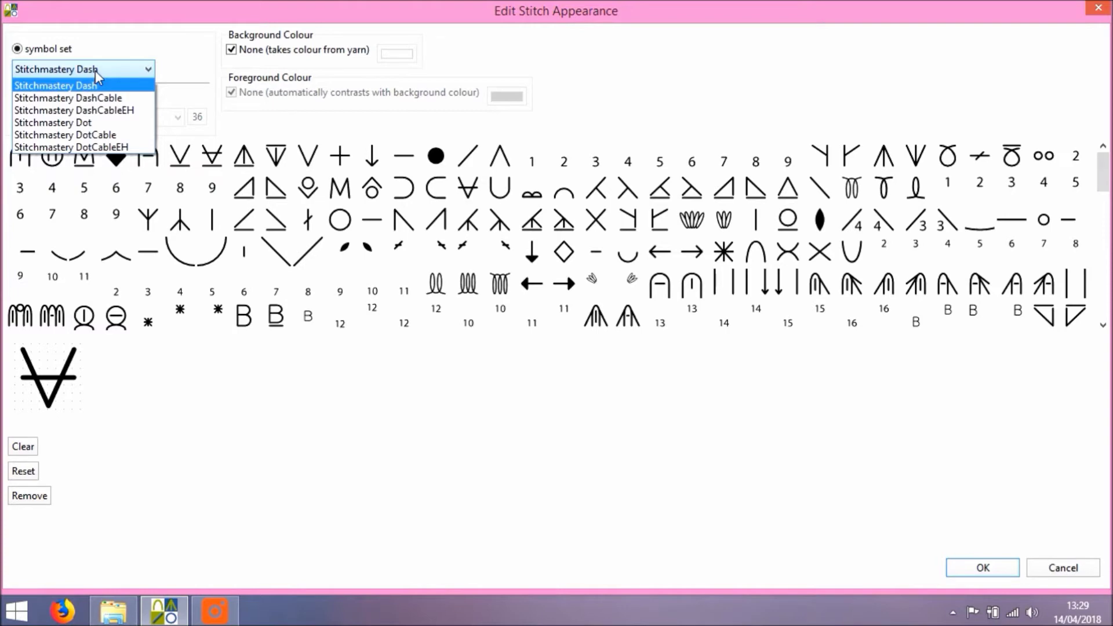
pyautogui.click(95, 70)
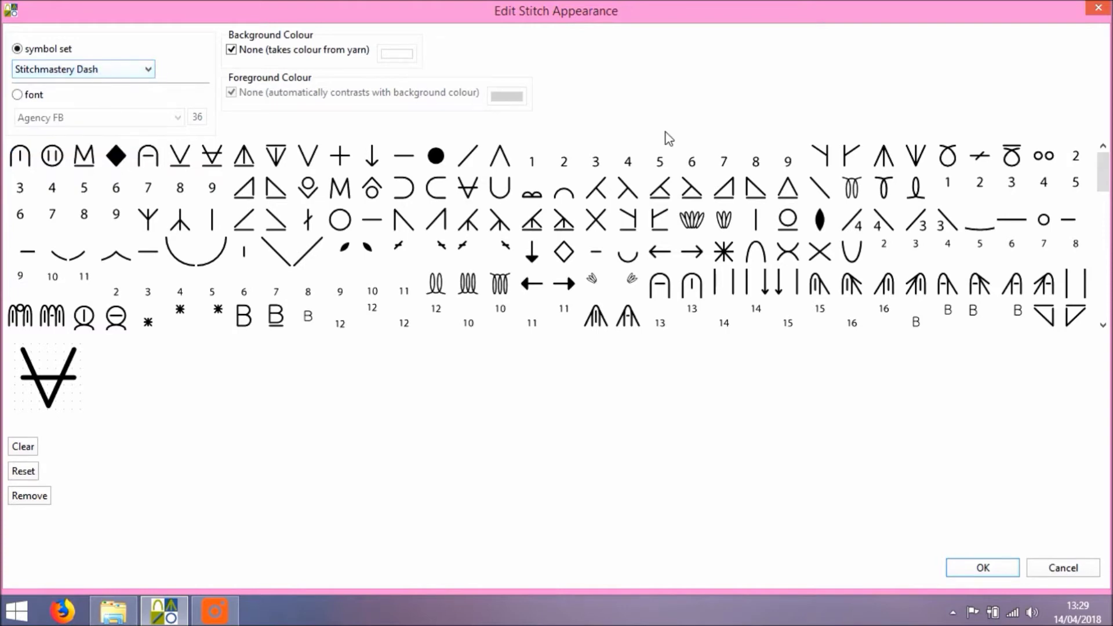
# Overlay an asterisk, a circle-with-line, a curve, a black diamond and other Dash symbols on the slip symbol.
pyautogui.moveTo(1102, 177)
pyautogui.mouseDown()
pyautogui.moveTo(1102, 241)
pyautogui.moveTo(1108, 169)
pyautogui.mouseUp()
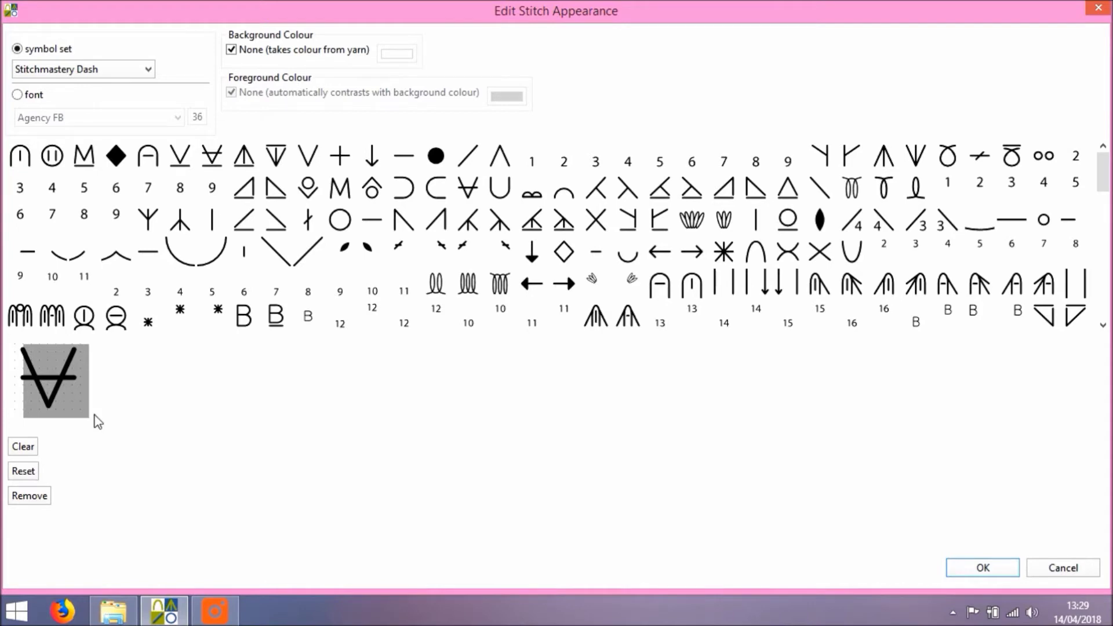
pyautogui.click(215, 316)
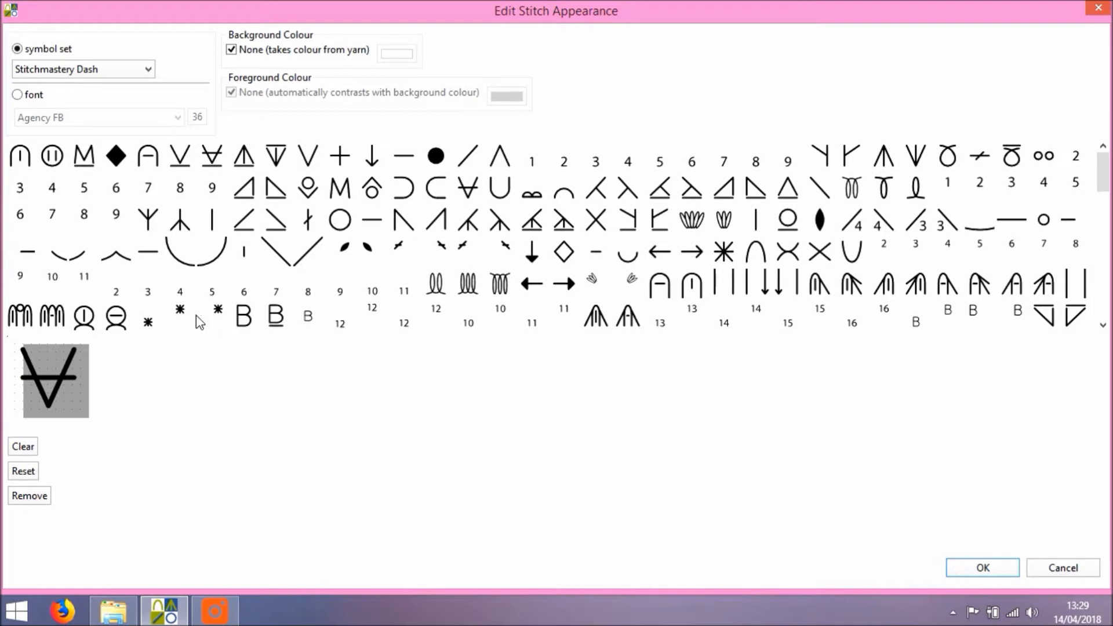
pyautogui.click(86, 320)
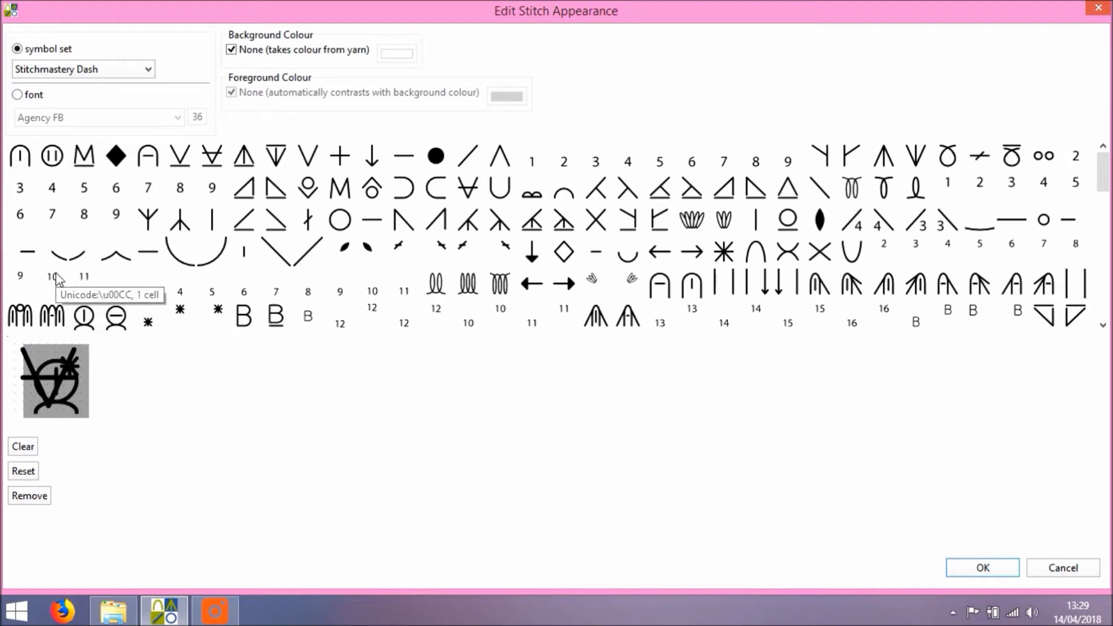
pyautogui.click(66, 259)
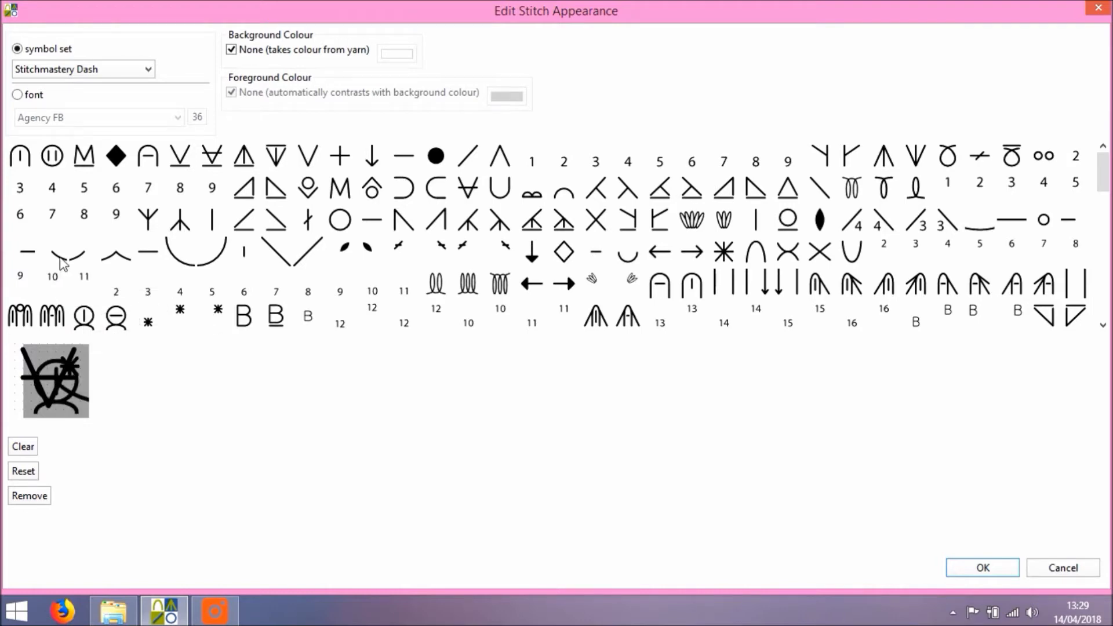
pyautogui.click(149, 224)
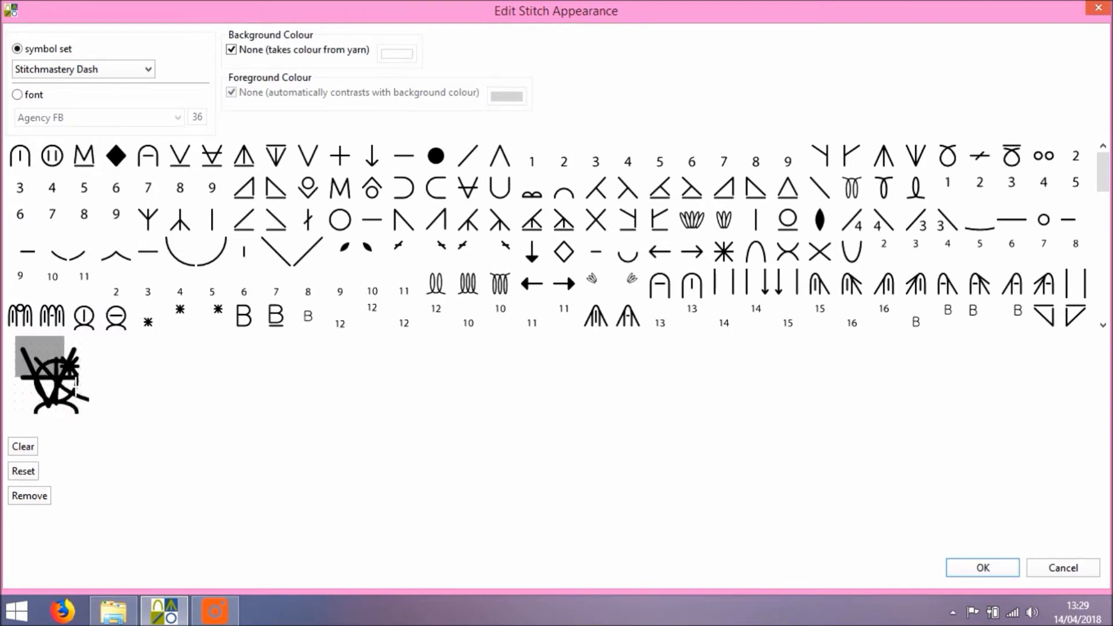
pyautogui.click(112, 165)
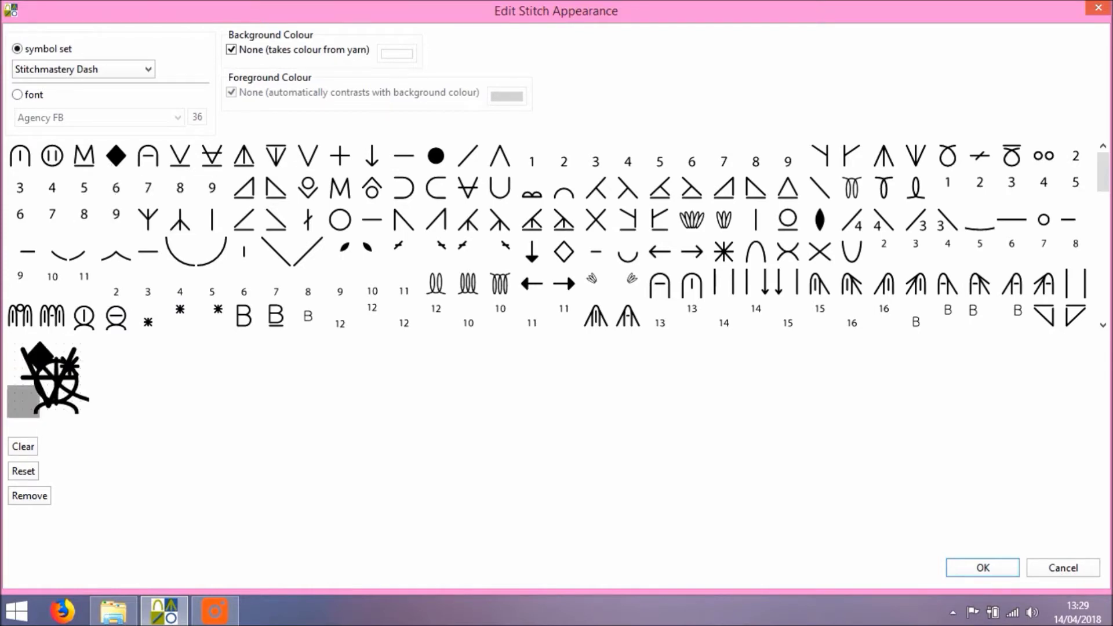
pyautogui.click(439, 251)
# Remove the layered symbols, restore the plain ∀ slip symbol, and select the preview's top strip.
pyautogui.click(46, 498)
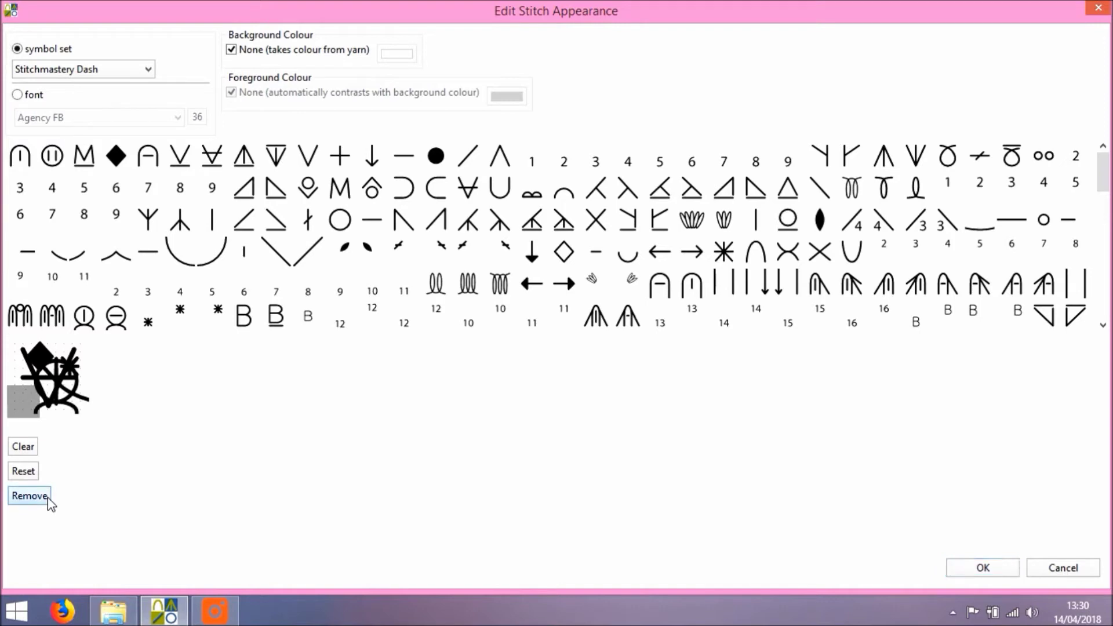
pyautogui.click(48, 498)
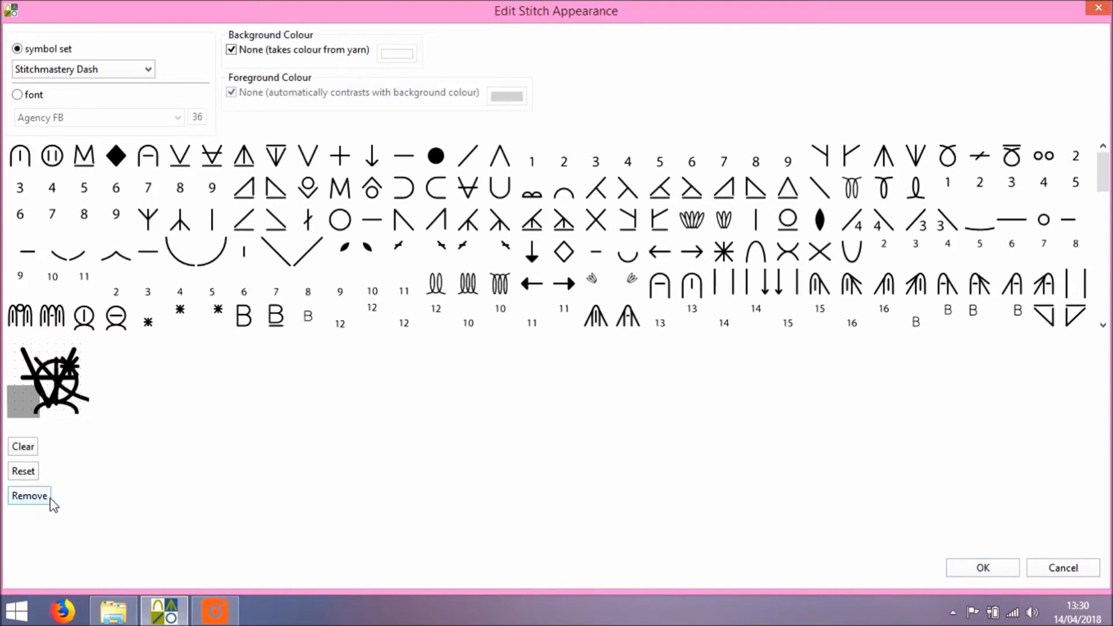
pyautogui.click(50, 499)
pyautogui.click(14, 473)
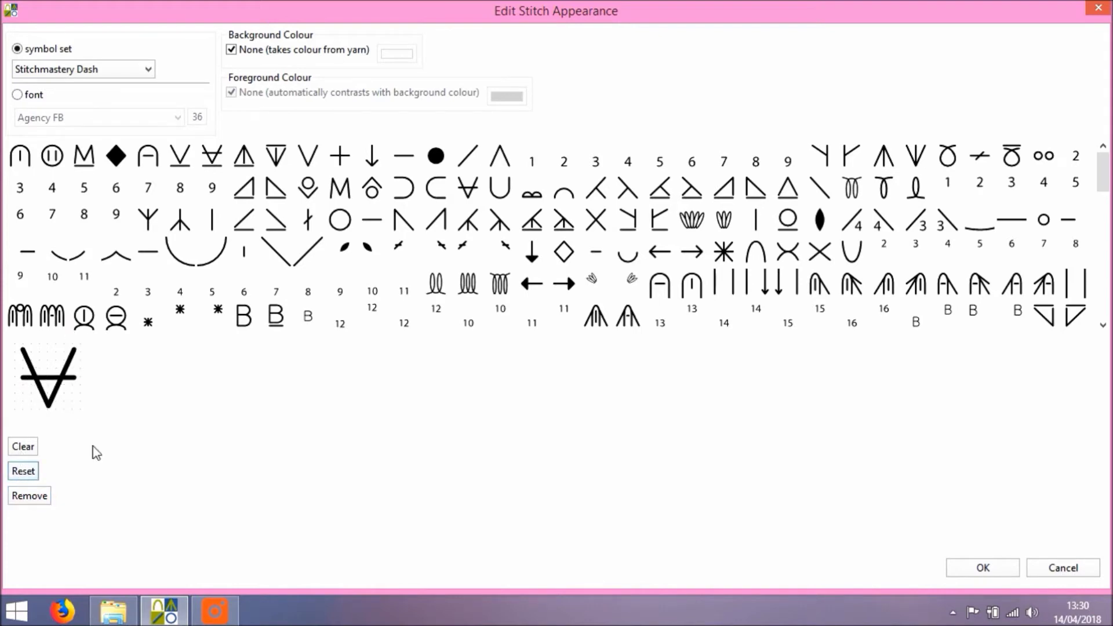
pyautogui.click(33, 447)
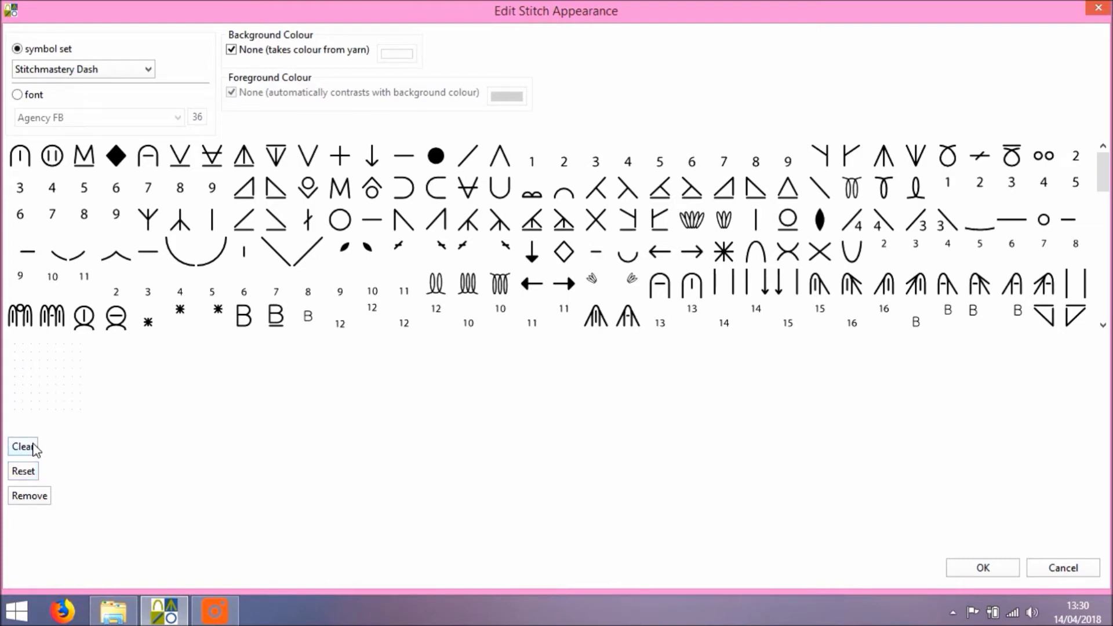
pyautogui.click(23, 477)
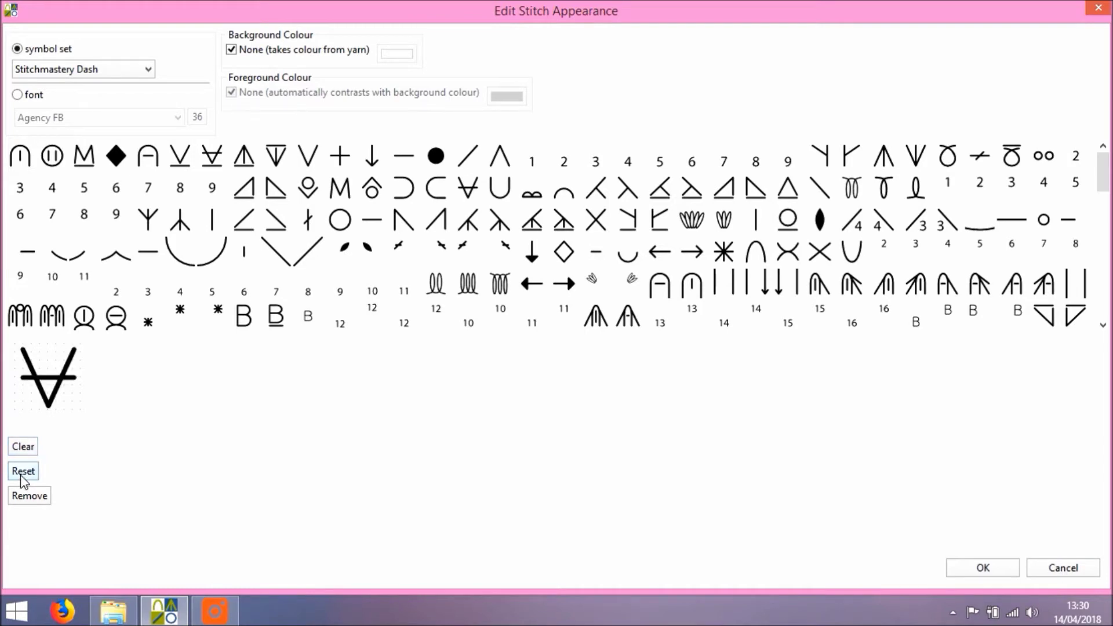
pyautogui.moveTo(23, 355); pyautogui.dragTo(89, 371)
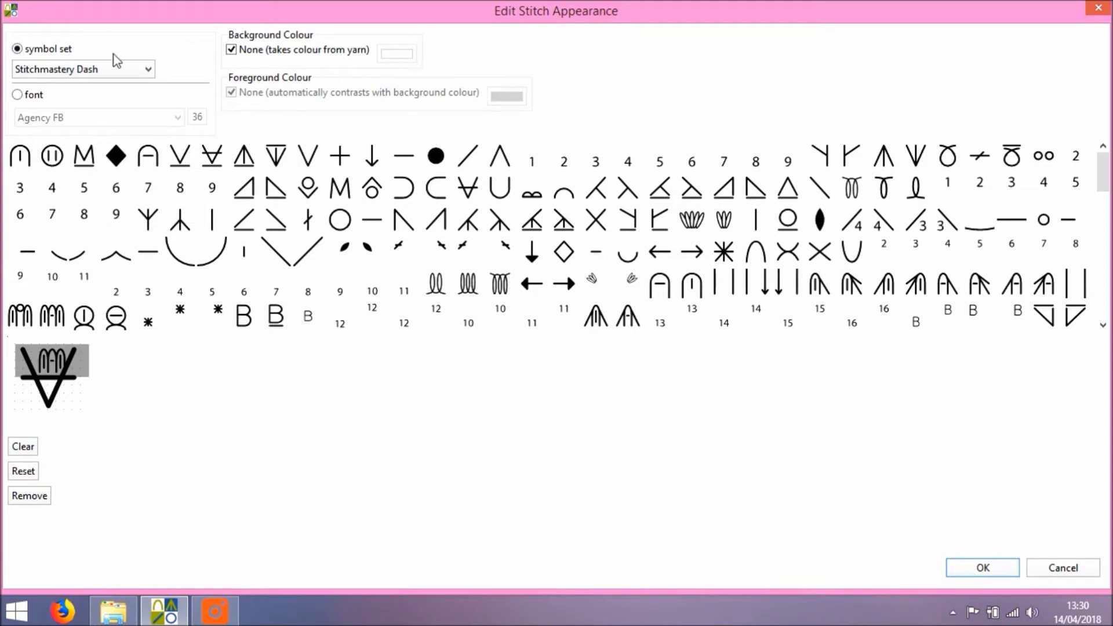
# Switch to the Stitchmastery Dot set and add a dotted slash in the stitch's lower-left cell.
pyautogui.click(116, 72)
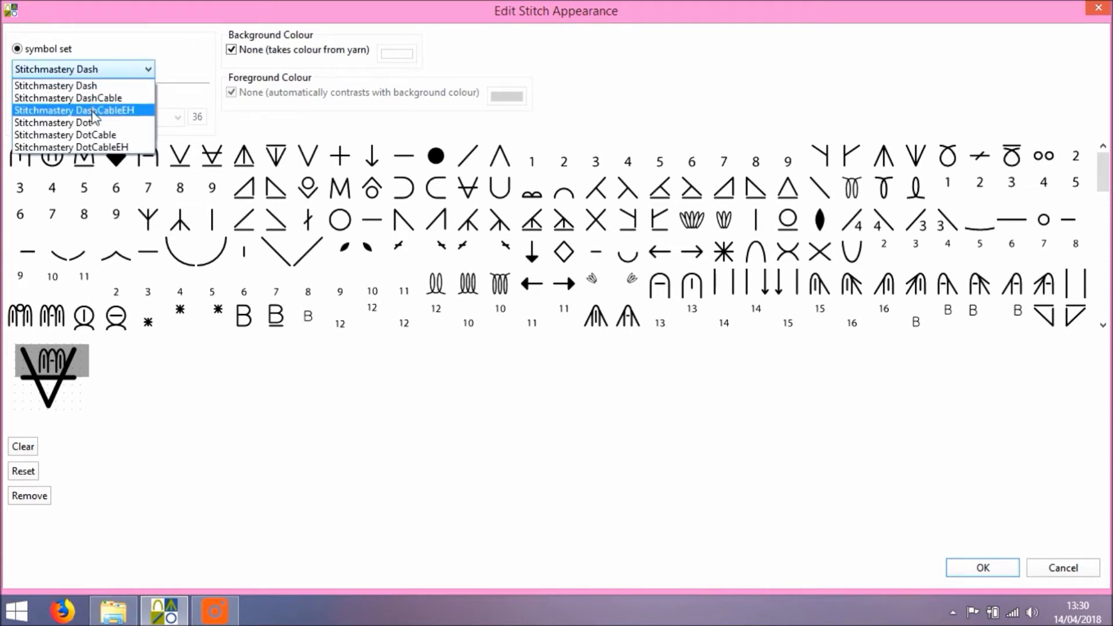
pyautogui.click(91, 124)
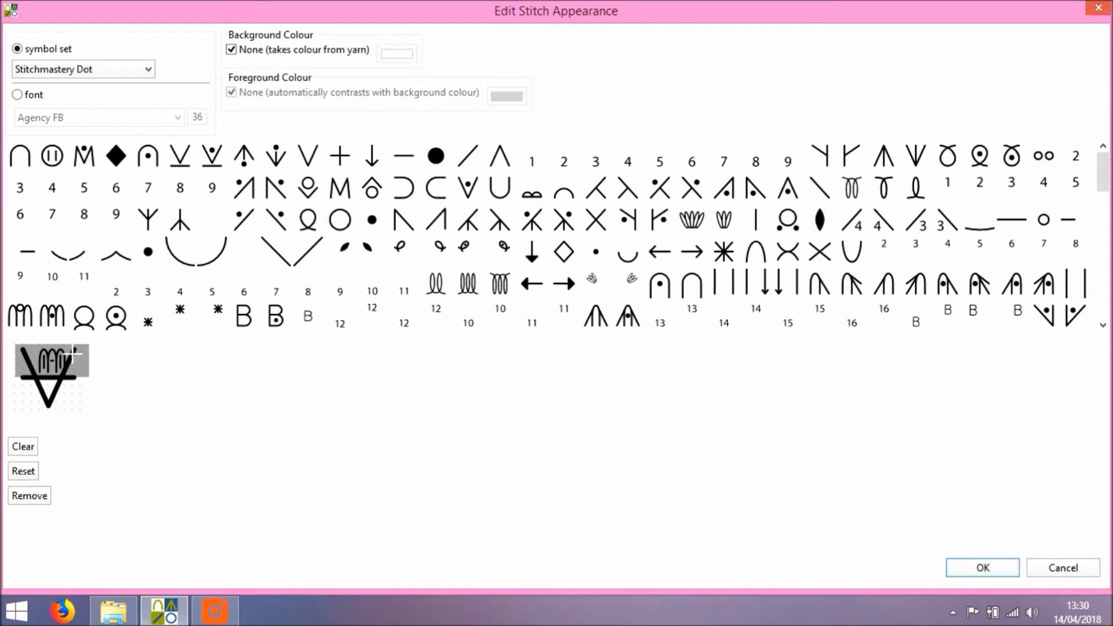
pyautogui.click(31, 406)
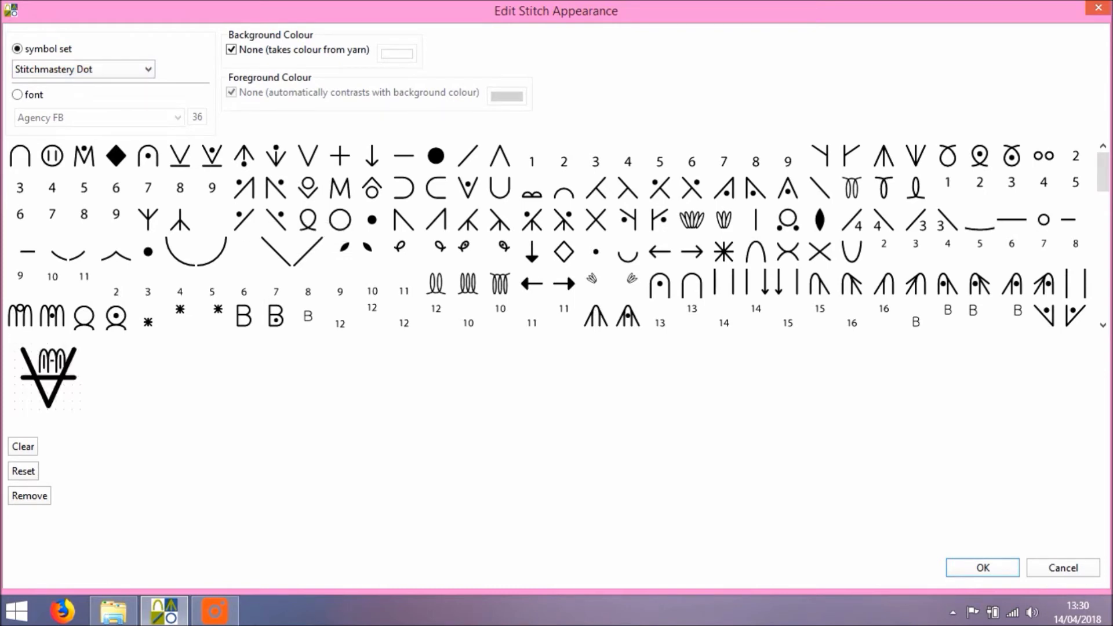
pyautogui.click(245, 188)
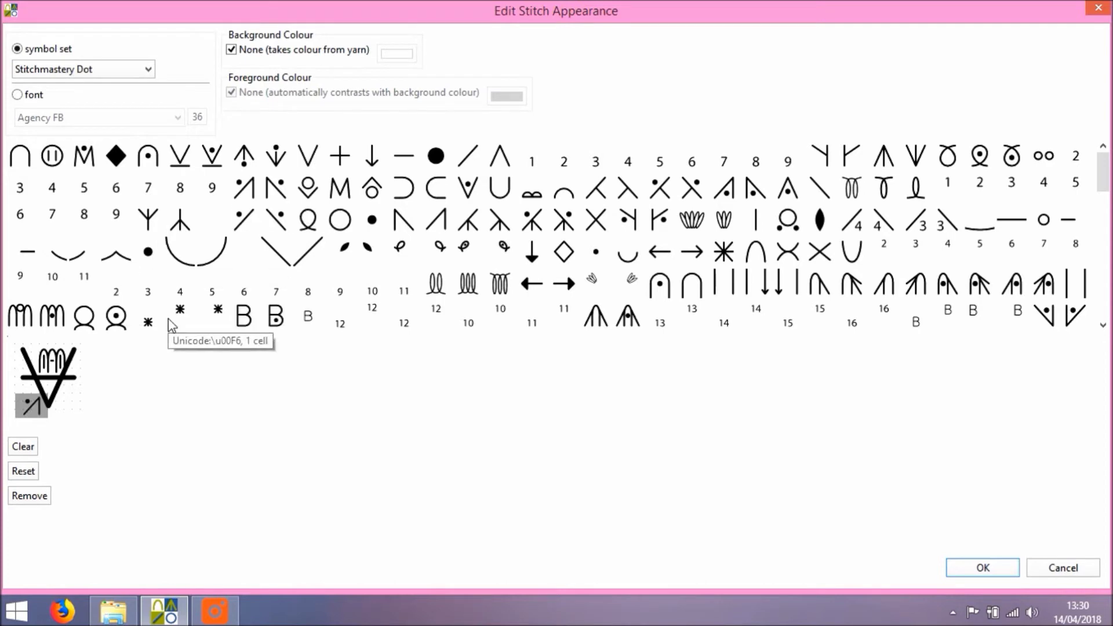
# Take the stitch's appearance from Agency FB font characters instead of a symbol set.
pyautogui.click(18, 95)
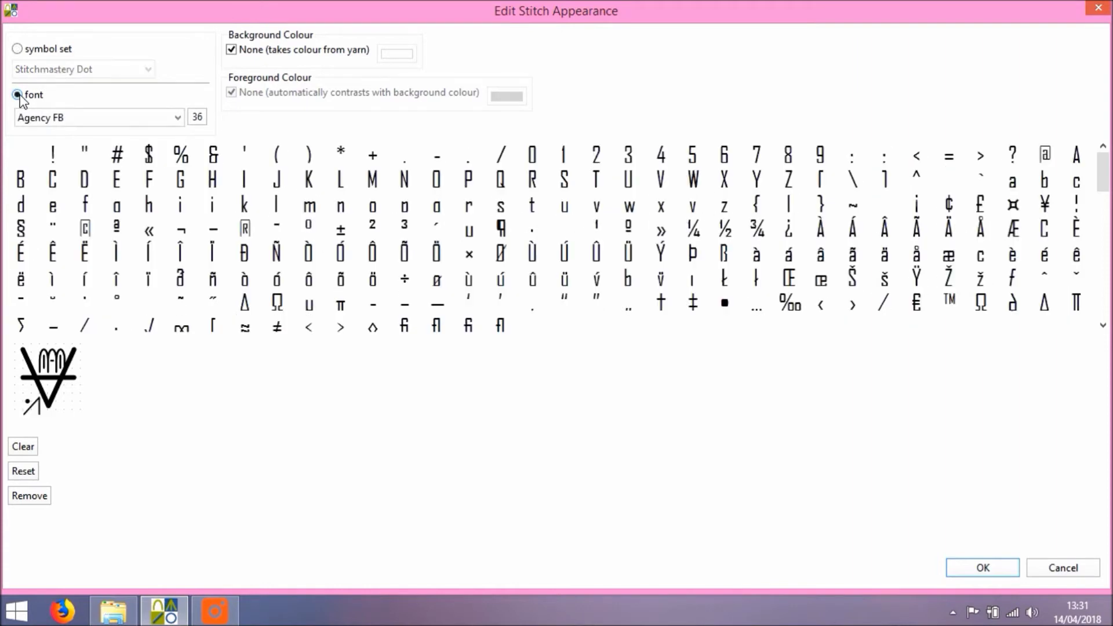
pyautogui.click(131, 116)
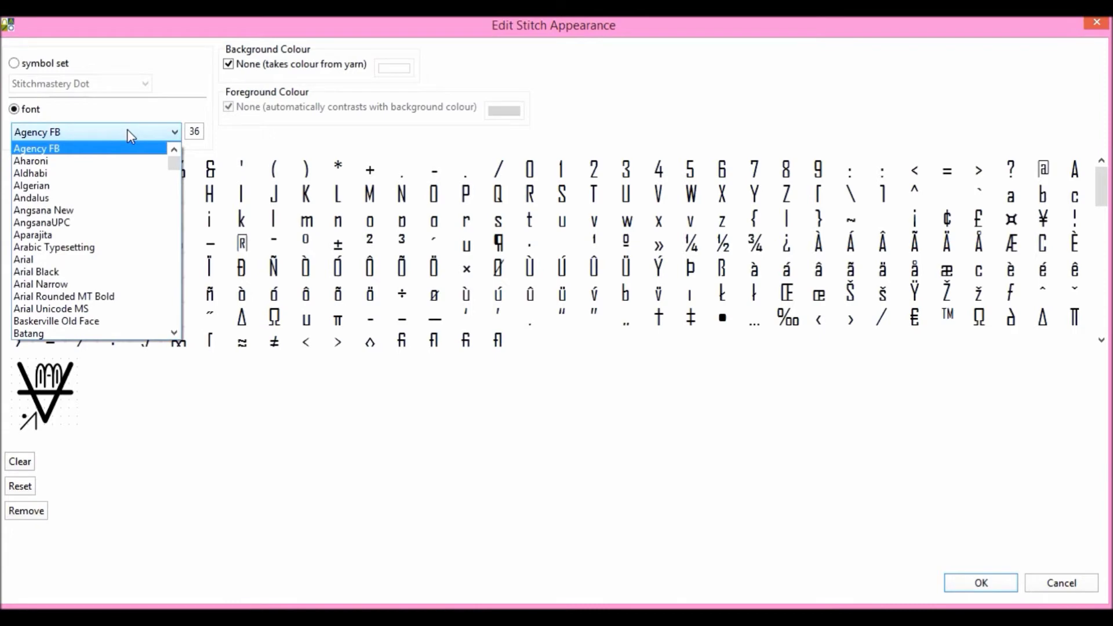
pyautogui.click(159, 119)
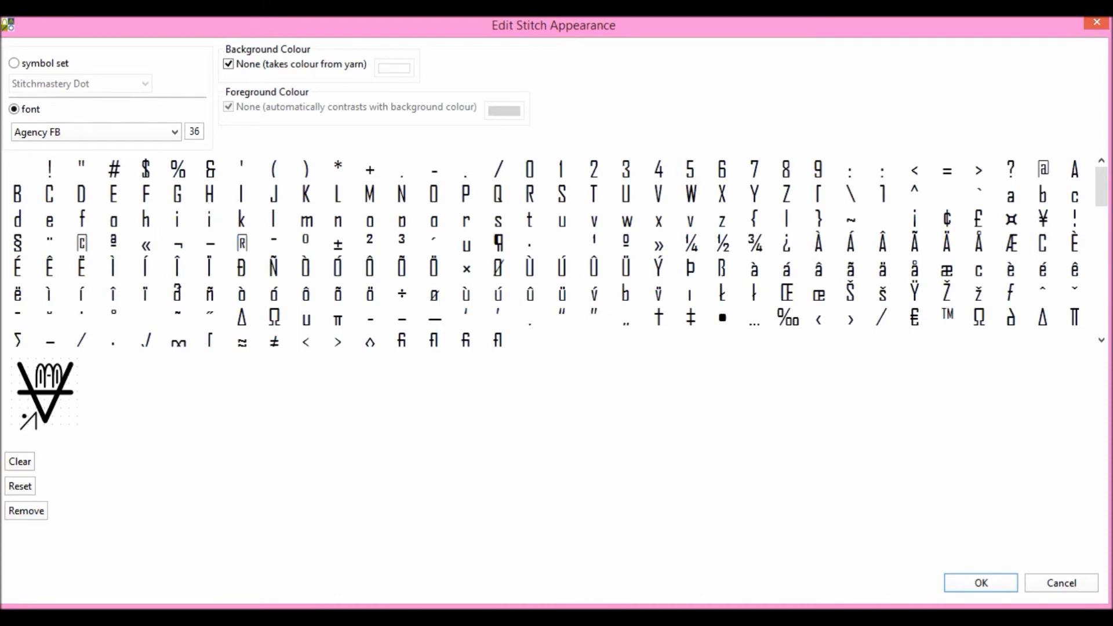
# Add Agency FB letters 'd' and 'g' along the stitch's bottom, flanking the dotted slash.
pyautogui.moveTo(1105, 193)
pyautogui.mouseDown()
pyautogui.moveTo(1106, 213)
pyautogui.moveTo(1107, 190)
pyautogui.mouseUp()
pyautogui.click(83, 198)
pyautogui.click(110, 200)
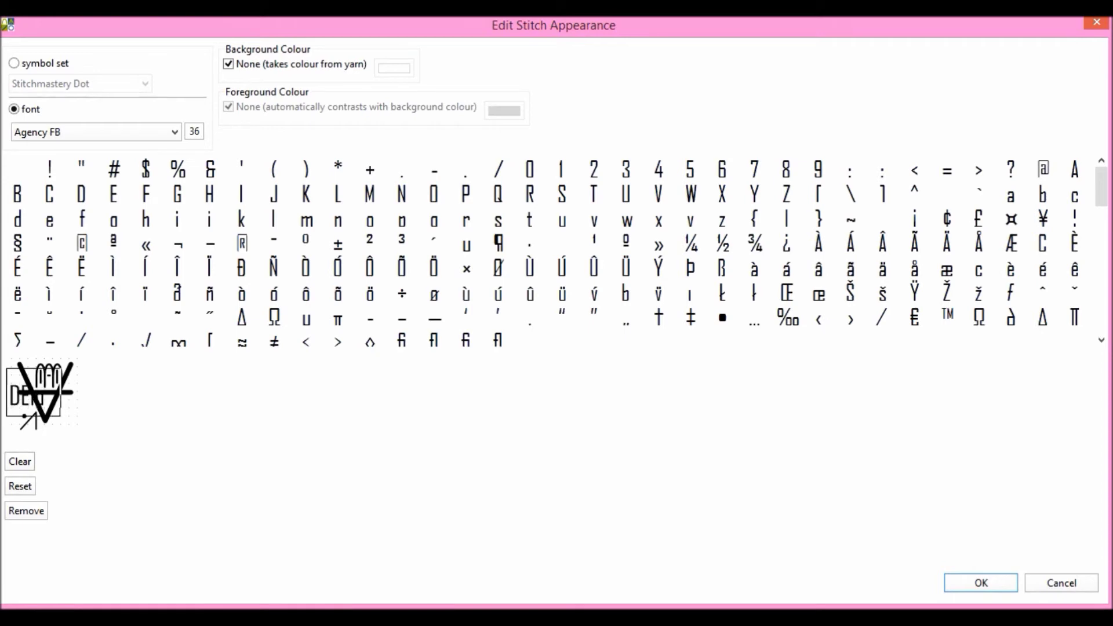
pyautogui.write('Ck')
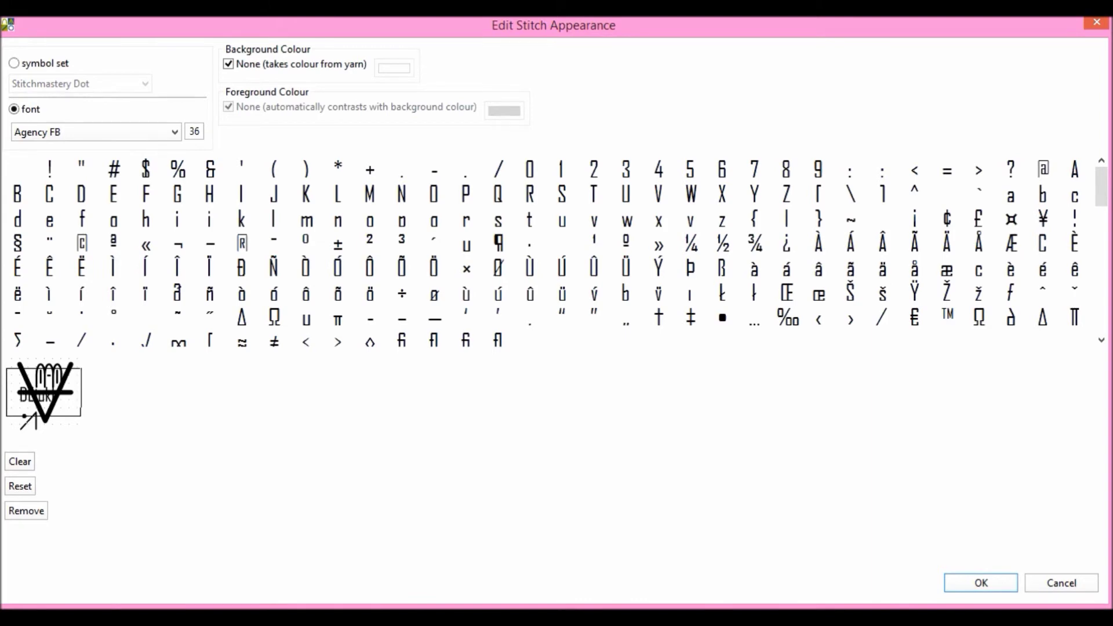
pyautogui.press('Home')
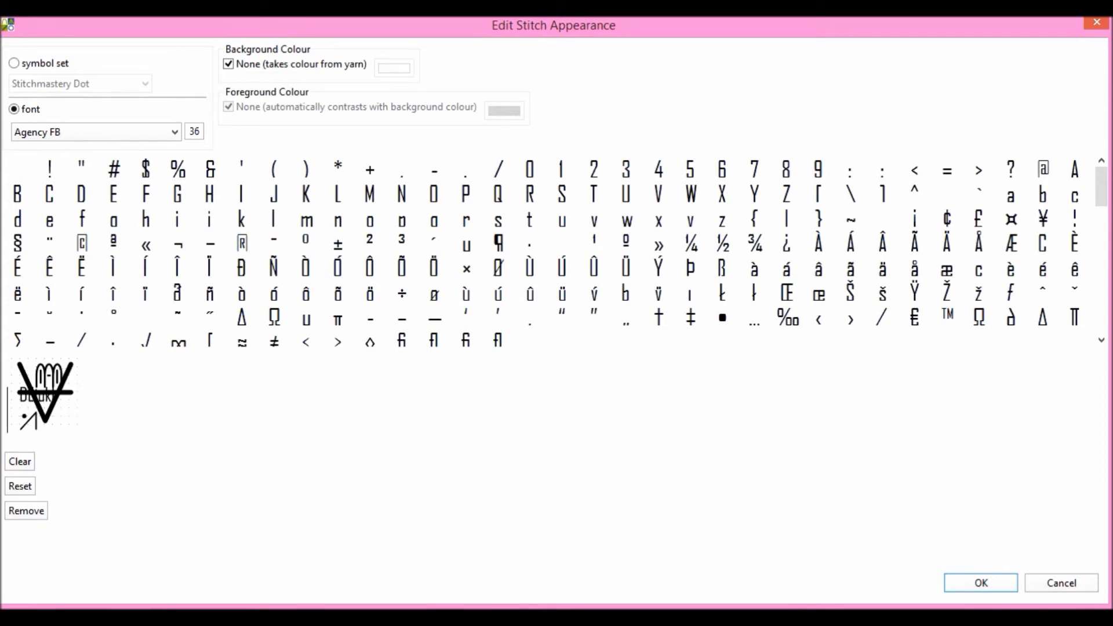
pyautogui.click(22, 227)
pyautogui.click(116, 221)
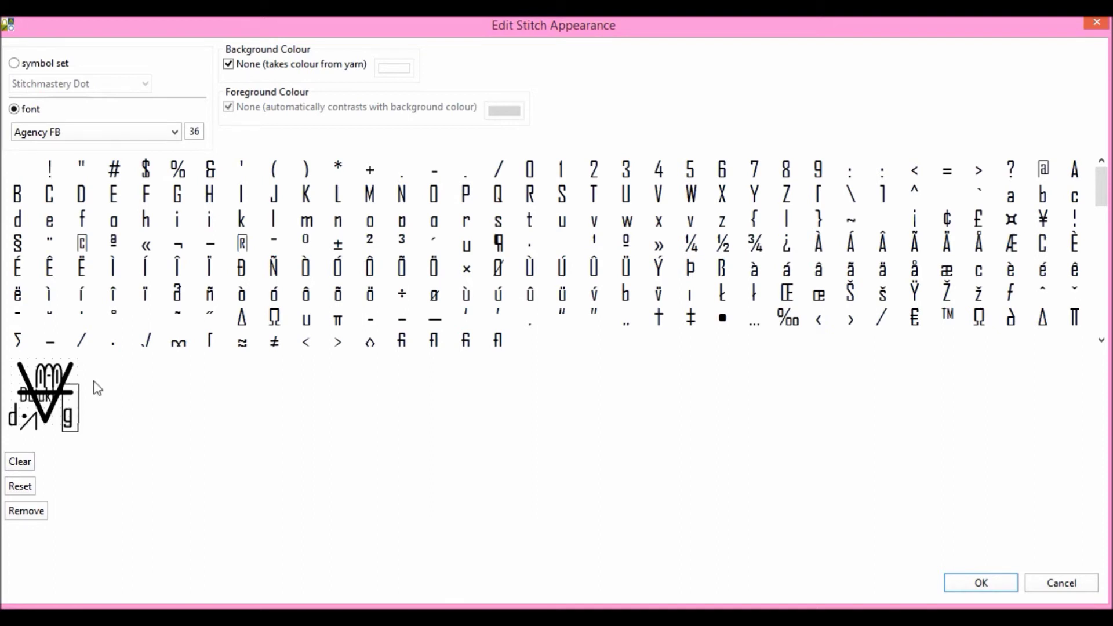
# Choose Angsana New as the character font and apply it to the preview's text.
pyautogui.click(161, 134)
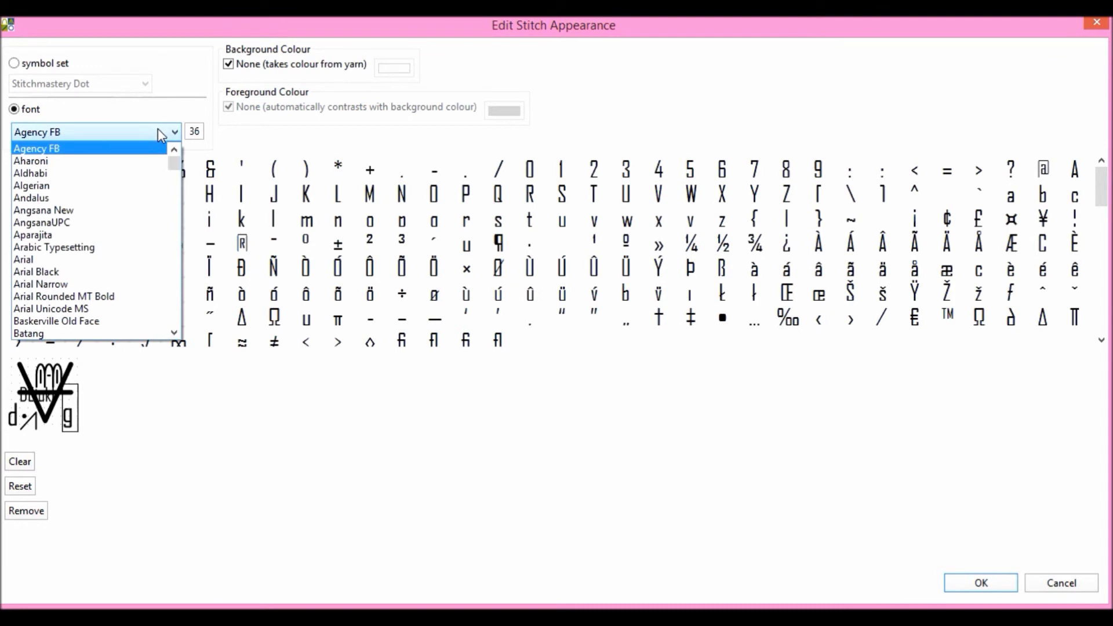
pyautogui.click(114, 215)
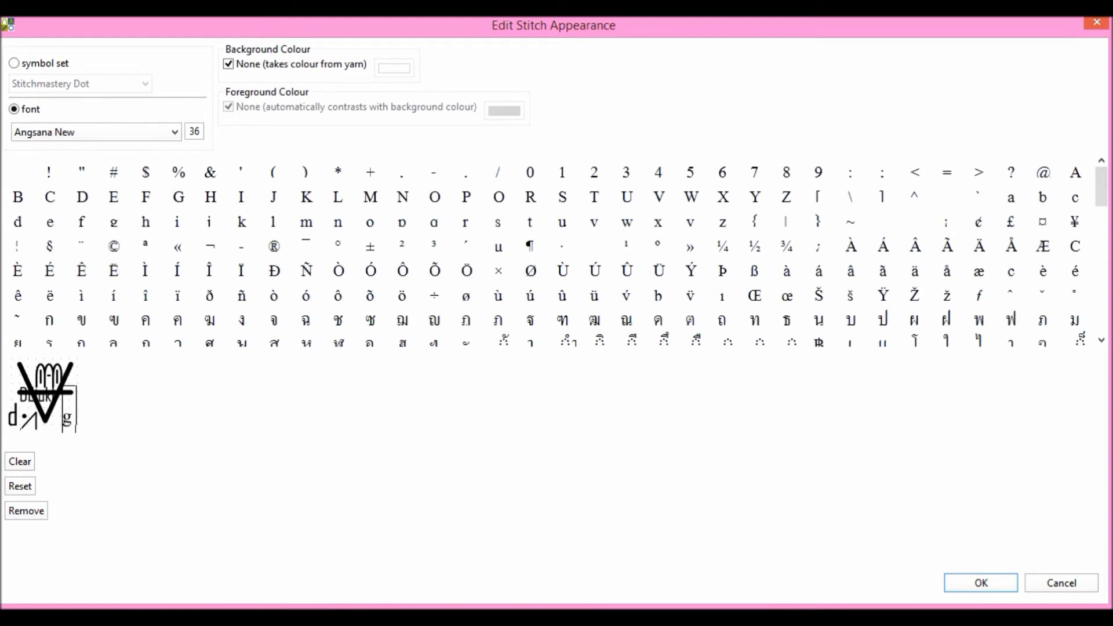
pyautogui.click(76, 423)
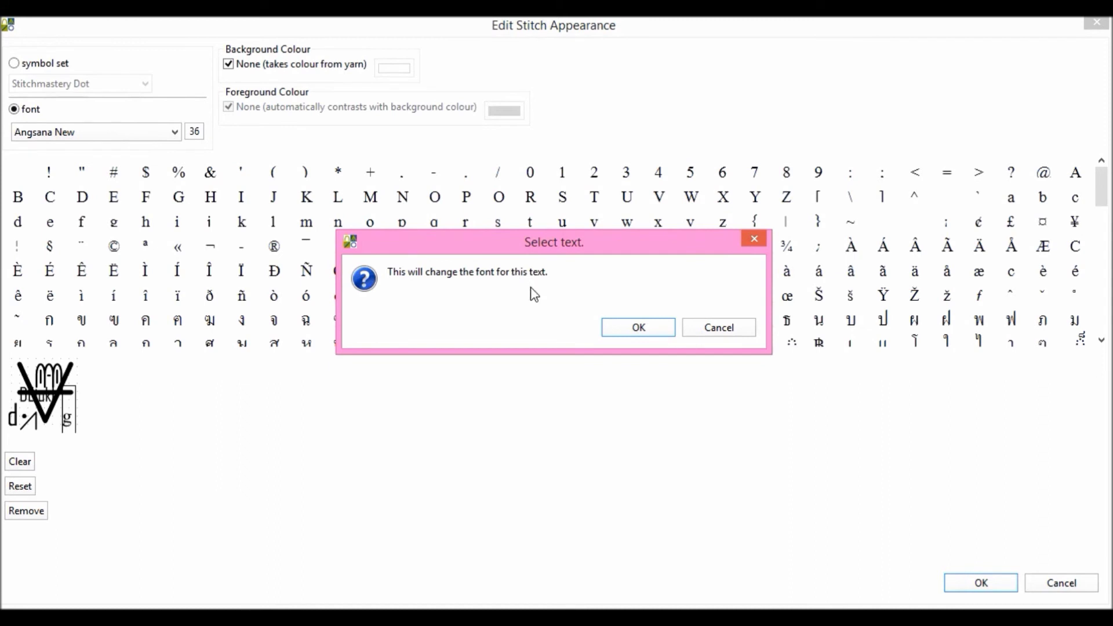
# Confirm Angsana New for the first text layer, then apply it to the second text layer too.
pyautogui.click(621, 329)
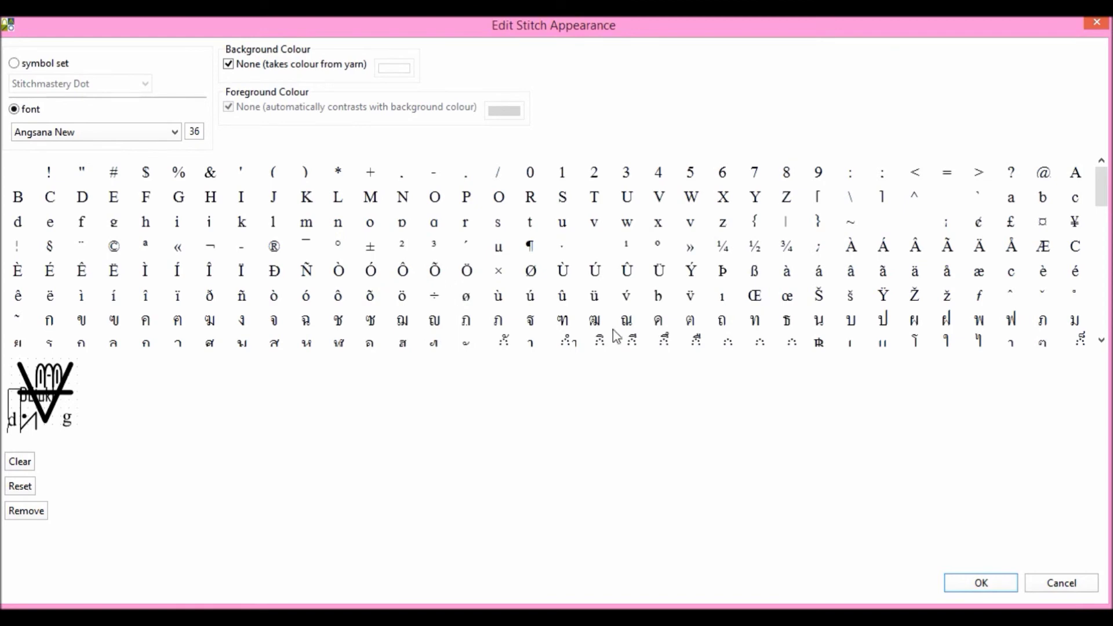
pyautogui.click(52, 397)
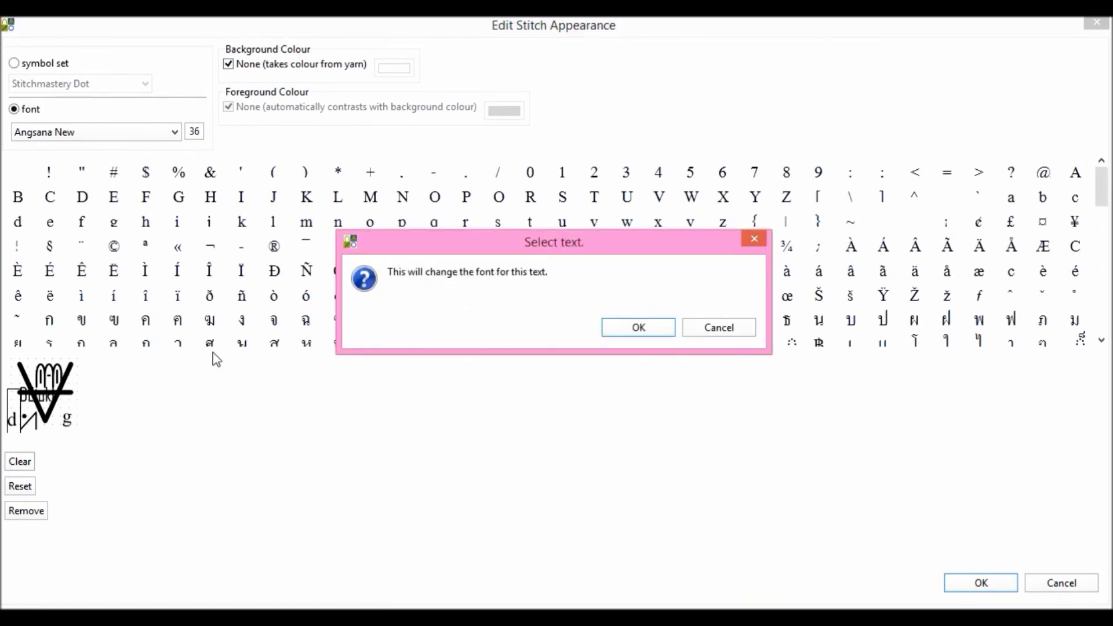
pyautogui.click(664, 331)
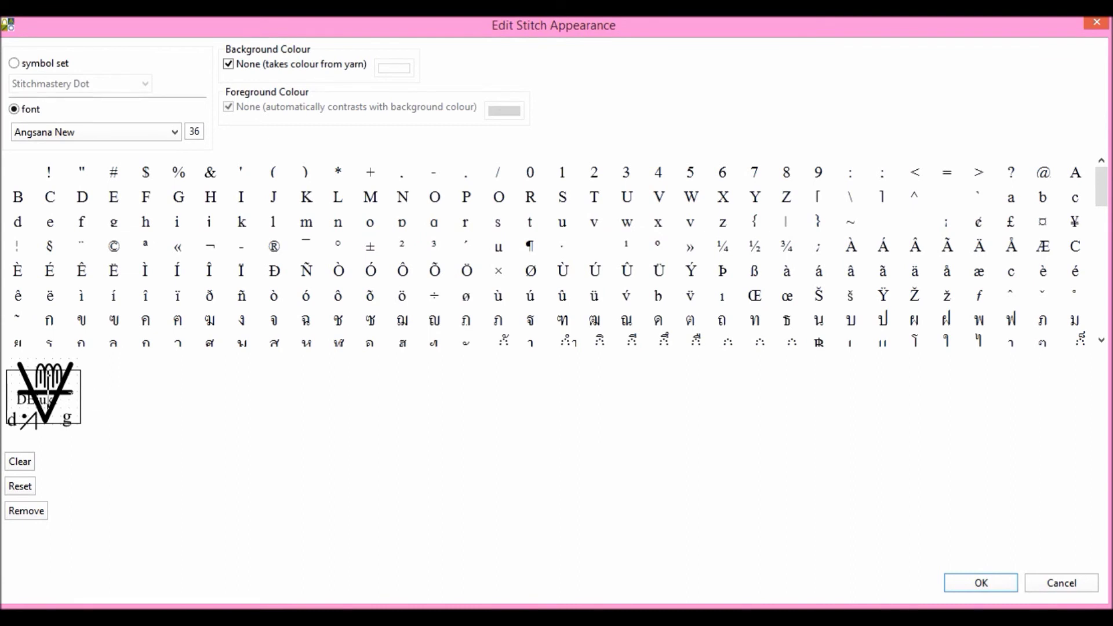
# Edit the preview text, deleting characters including the E and the leading D, and adding u.
pyautogui.press('BackSpace')
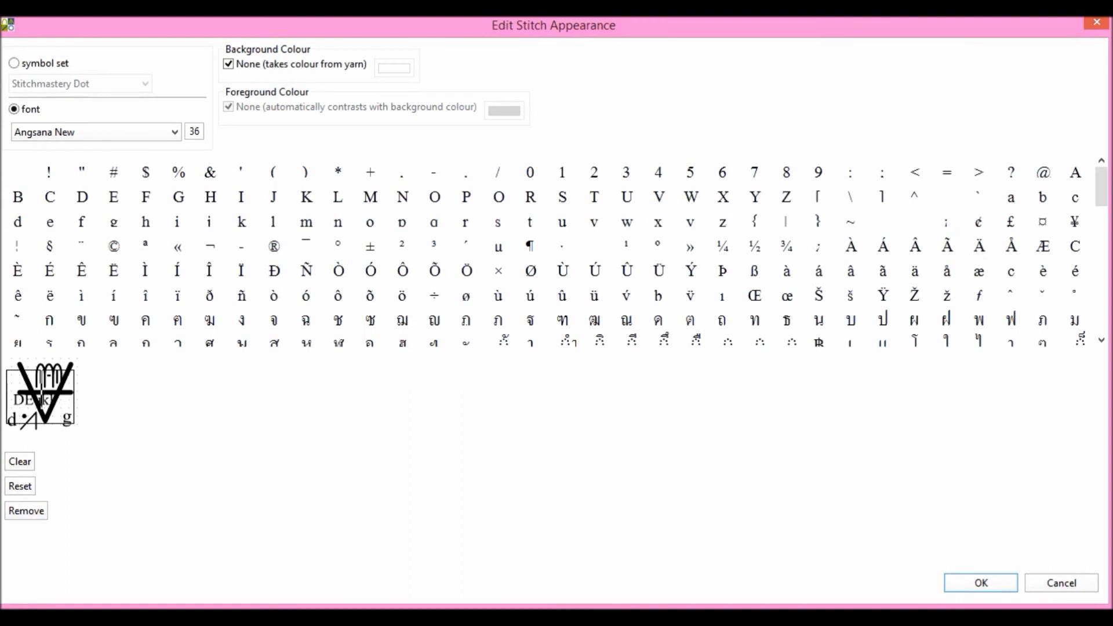
pyautogui.press('Left')
pyautogui.press('BackSpace')
pyautogui.write('u')
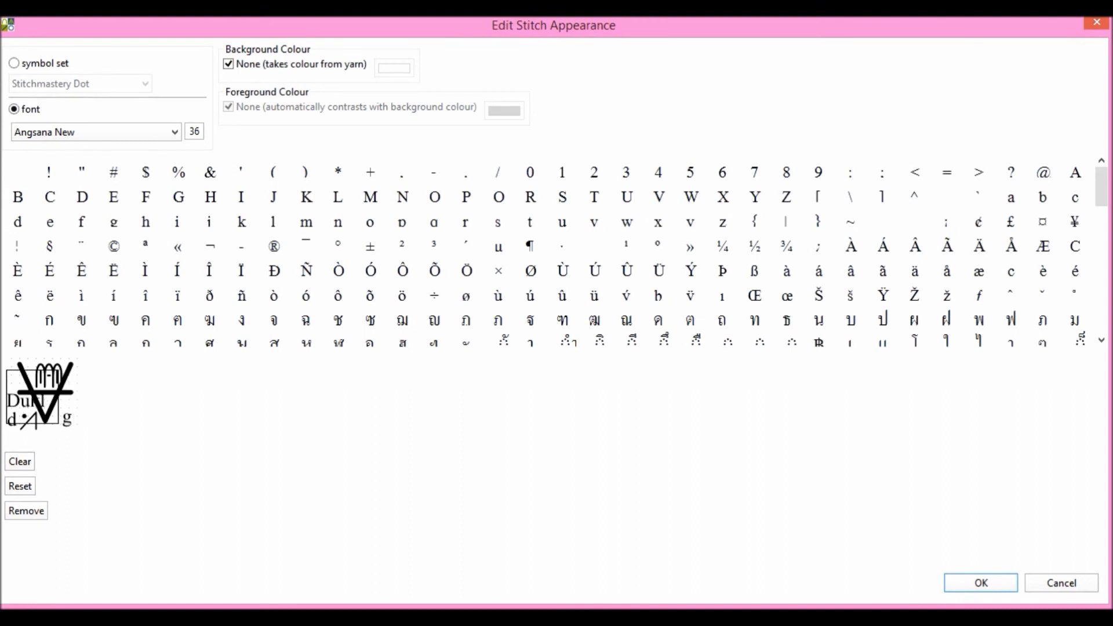
pyautogui.press('Left')
pyautogui.press('BackSpace')
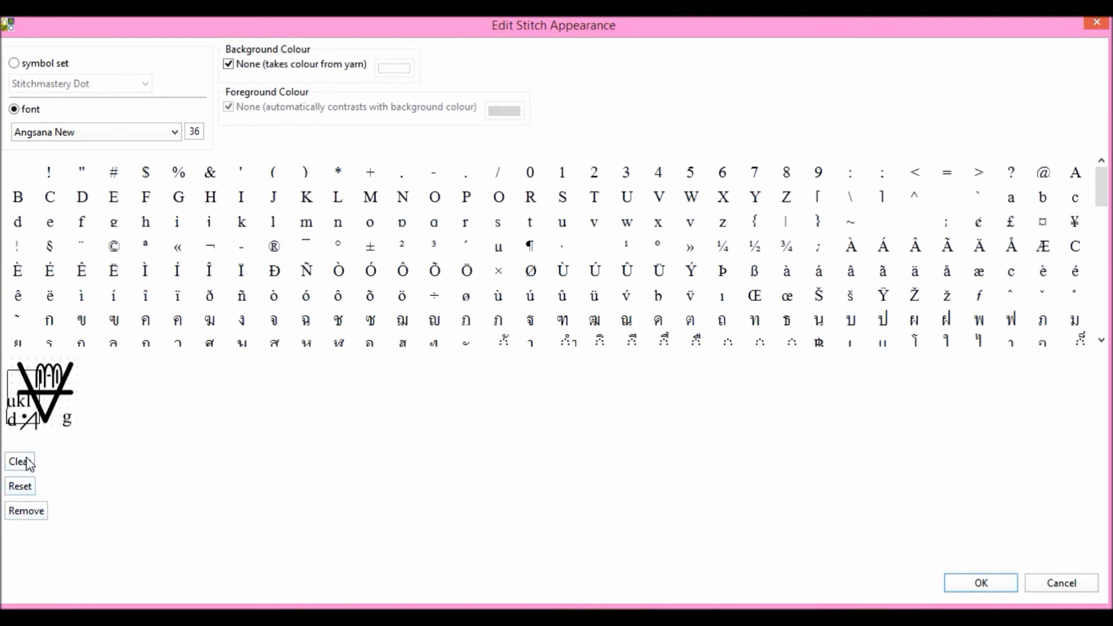
# Remove the text, g character and dot-and-arrow layers from the appearance.
pyautogui.click(26, 512)
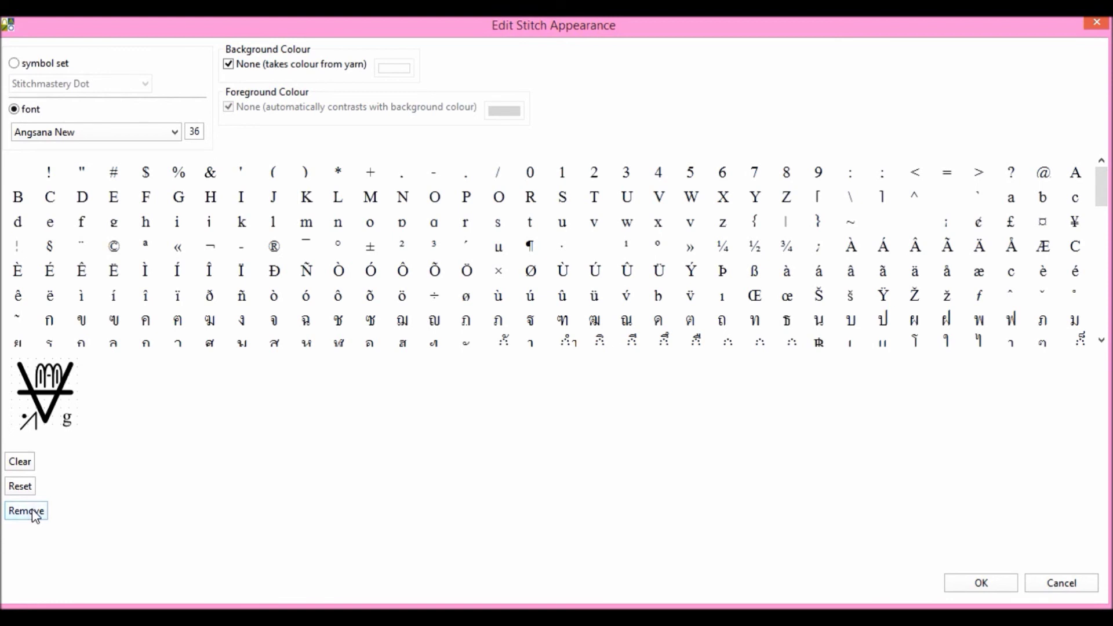
pyautogui.click(32, 510)
pyautogui.click(32, 511)
# Accept the looped slip appearance and save the copied stitch into the library.
pyautogui.click(988, 585)
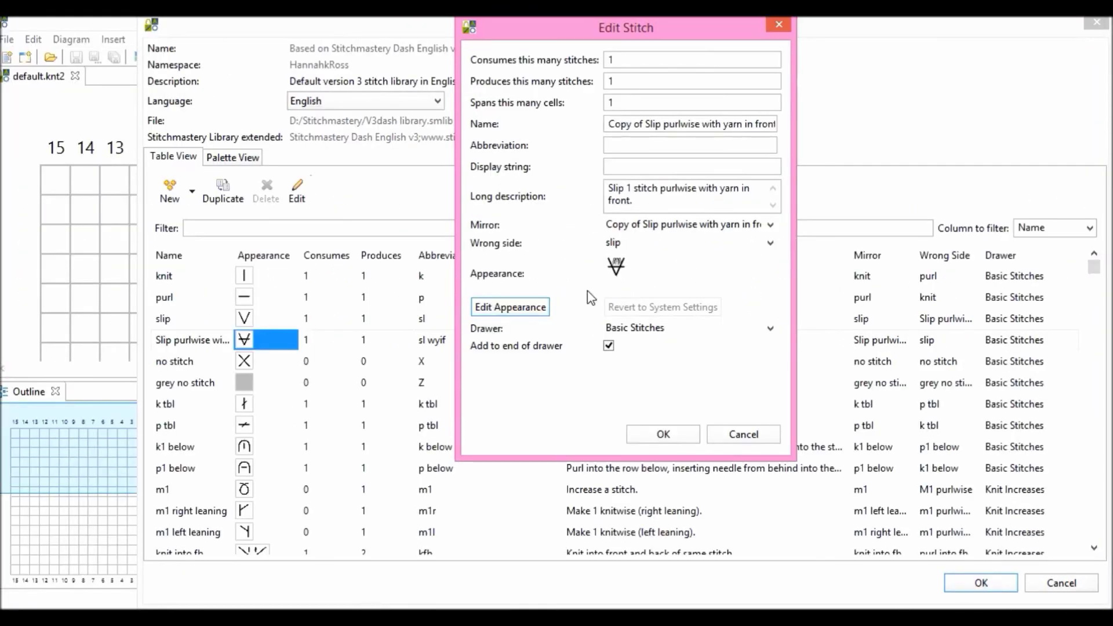
pyautogui.click(648, 439)
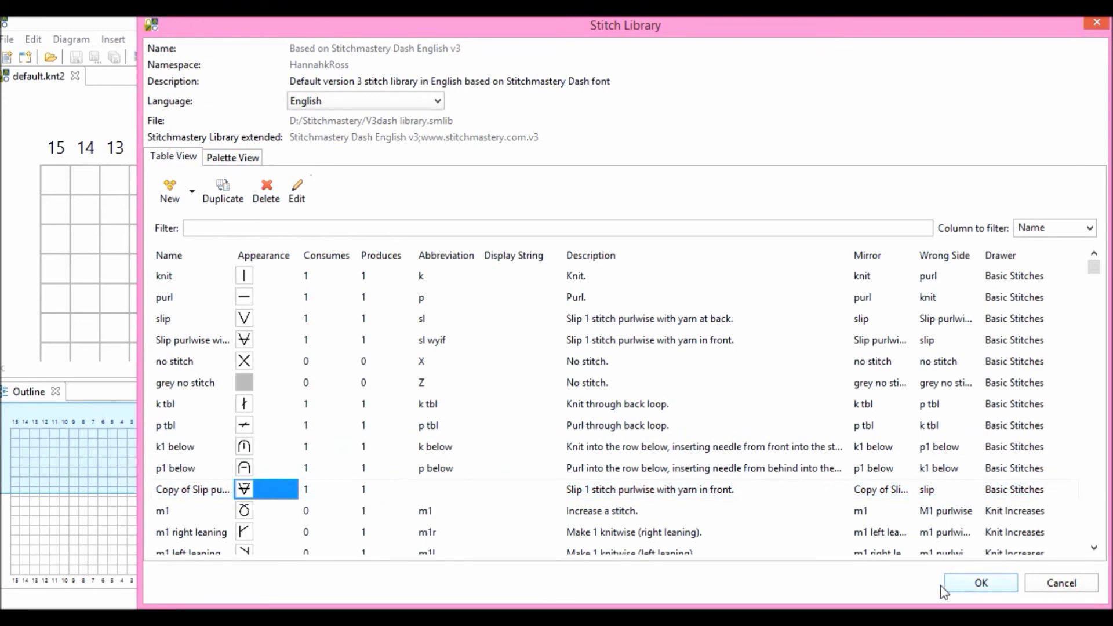
# Close the library and Preferences, then set the diagram's Dash-based user library with Refresh text in key.
pyautogui.click(964, 590)
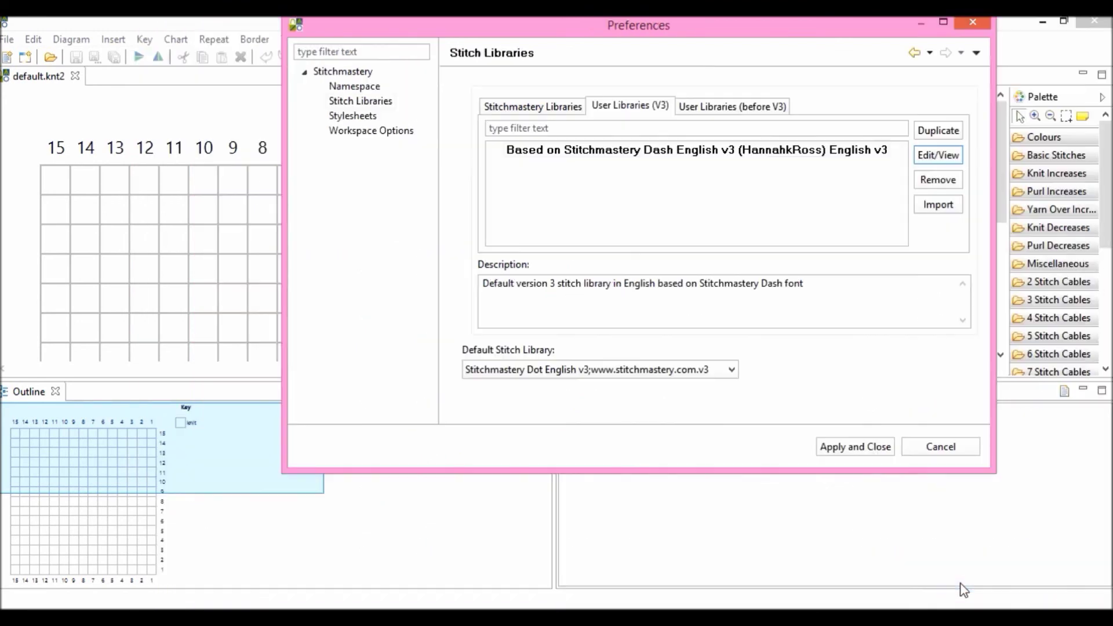
pyautogui.click(890, 450)
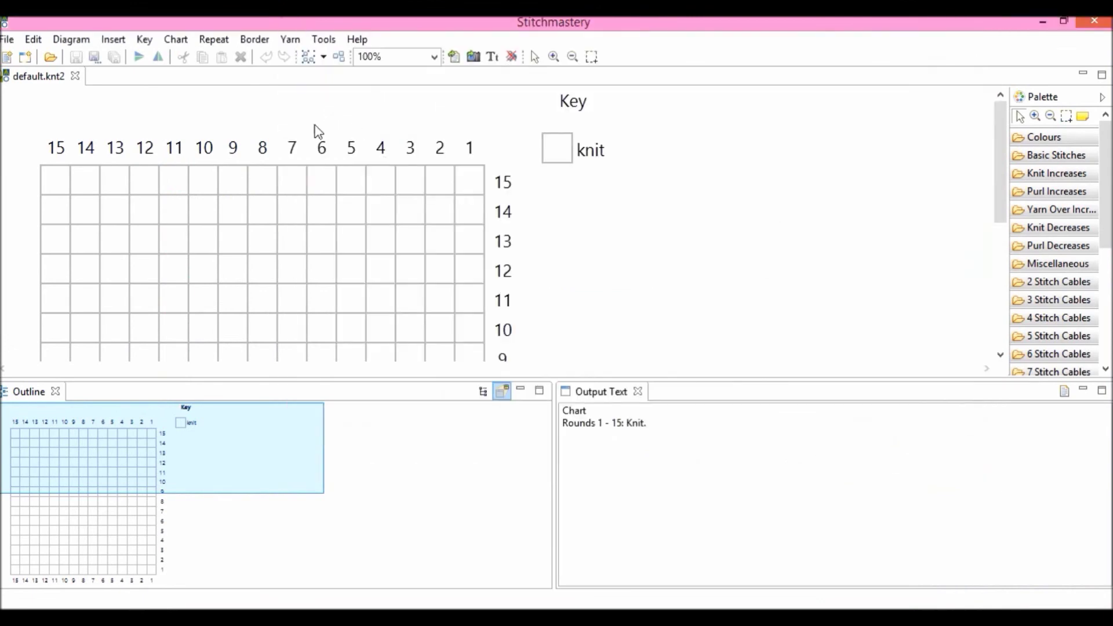
pyautogui.click(104, 39)
pyautogui.moveTo(71, 39)
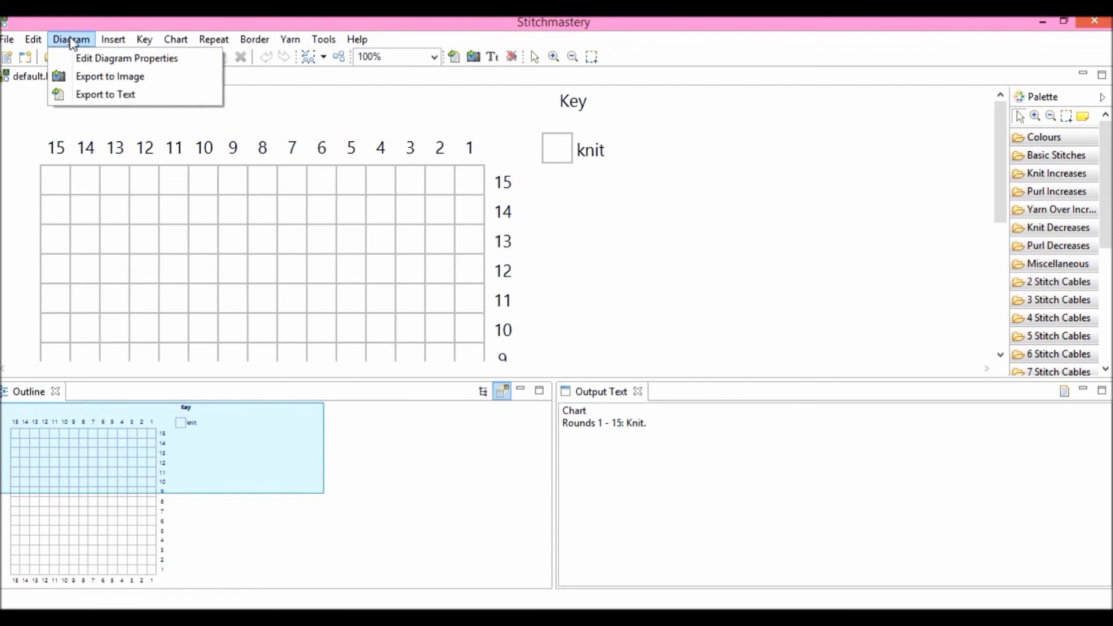
pyautogui.click(92, 59)
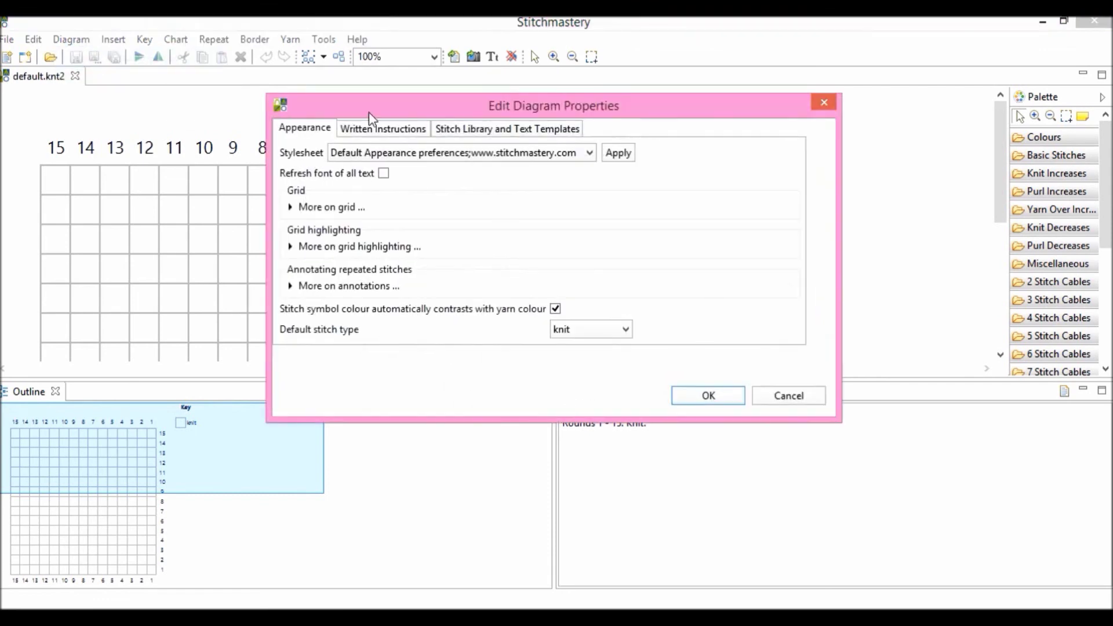
pyautogui.click(491, 128)
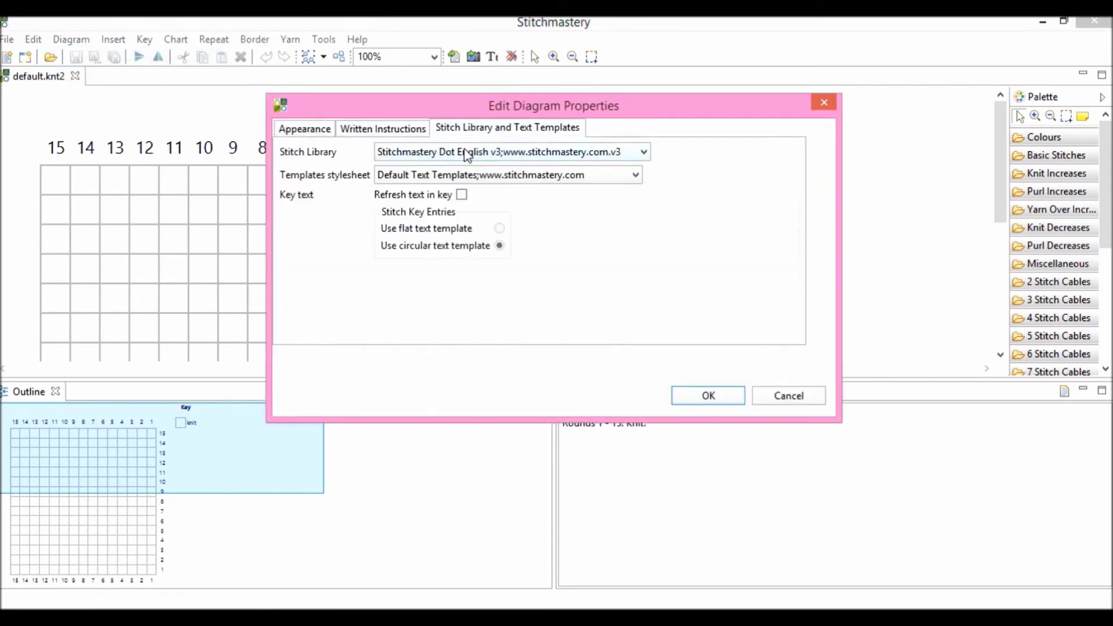
pyautogui.click(508, 152)
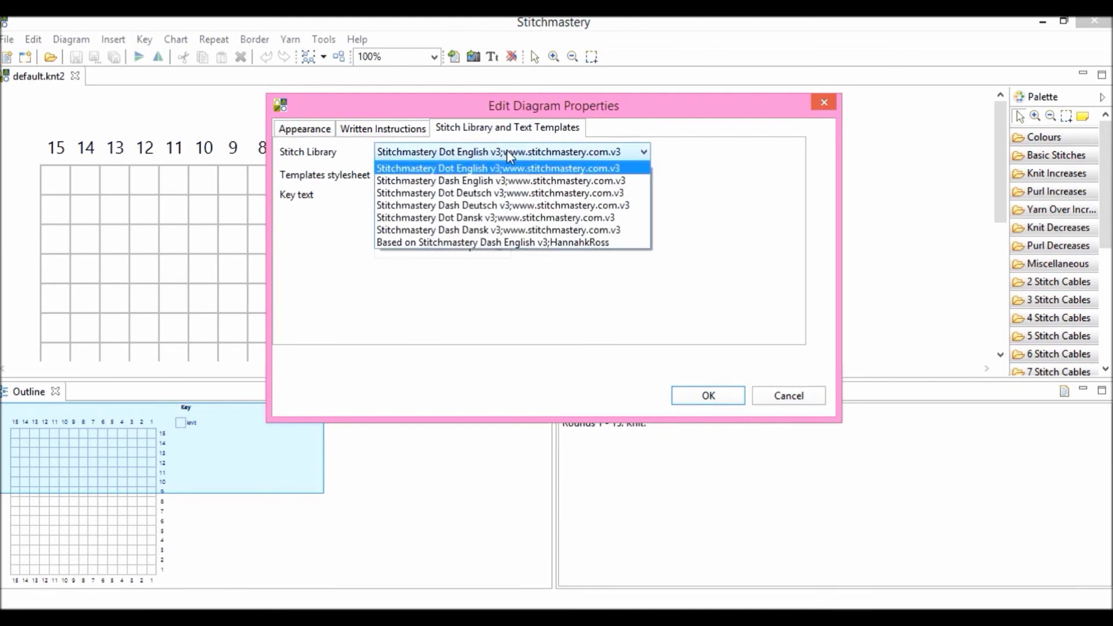
pyautogui.click(518, 244)
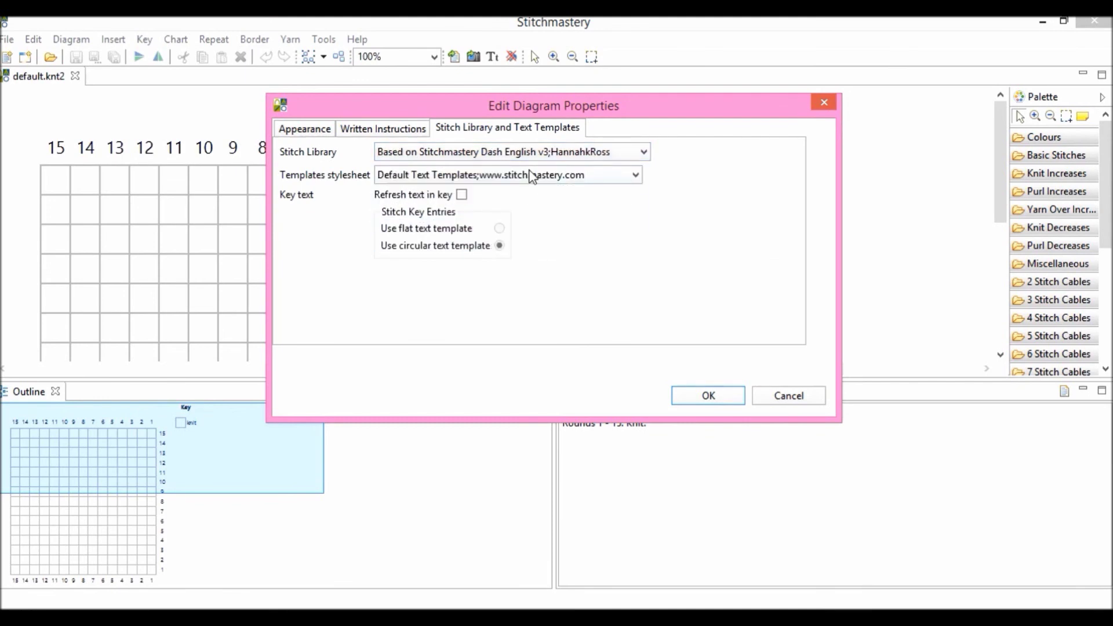
pyautogui.click(461, 195)
pyautogui.click(702, 395)
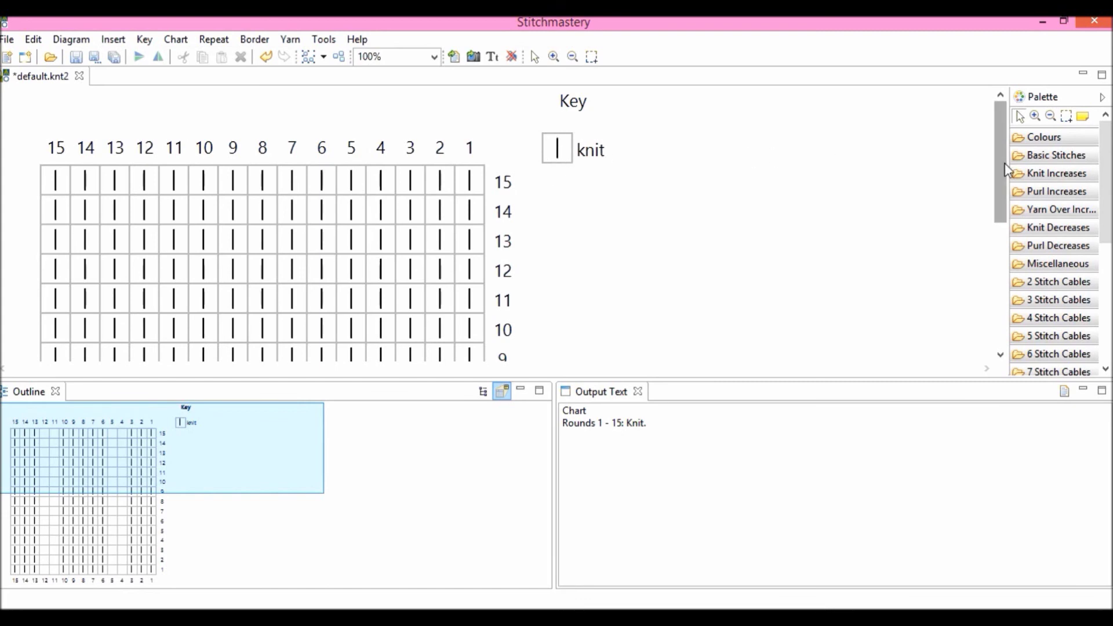
# Widen the Palette and expand Basic Stitches to reveal the copied slip stitch.
pyautogui.moveTo(1007, 165); pyautogui.dragTo(835, 156)
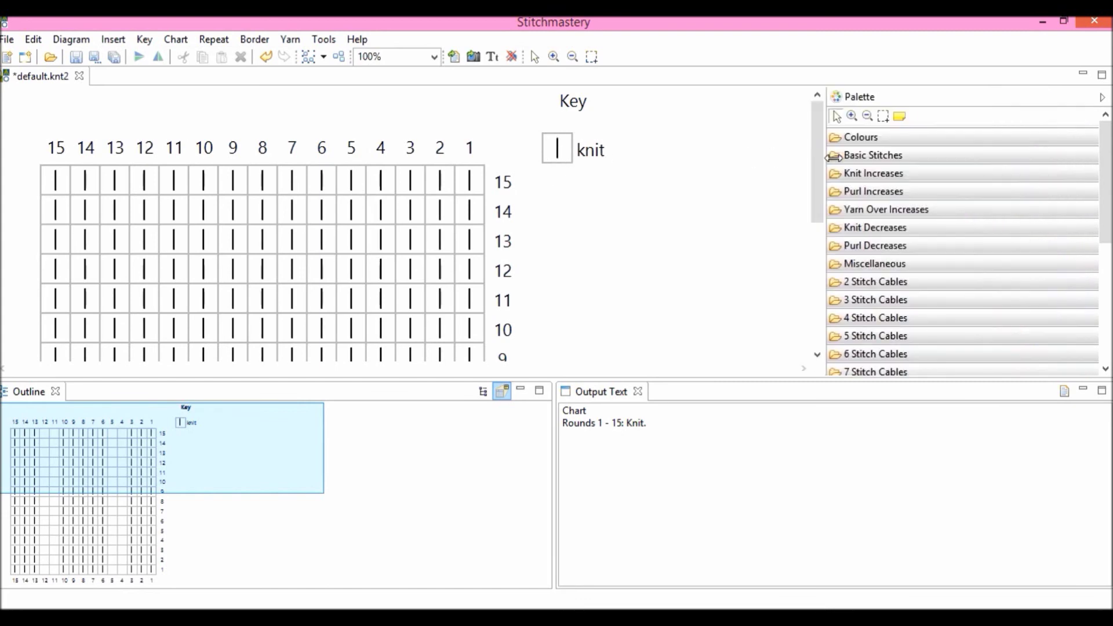
pyautogui.click(864, 156)
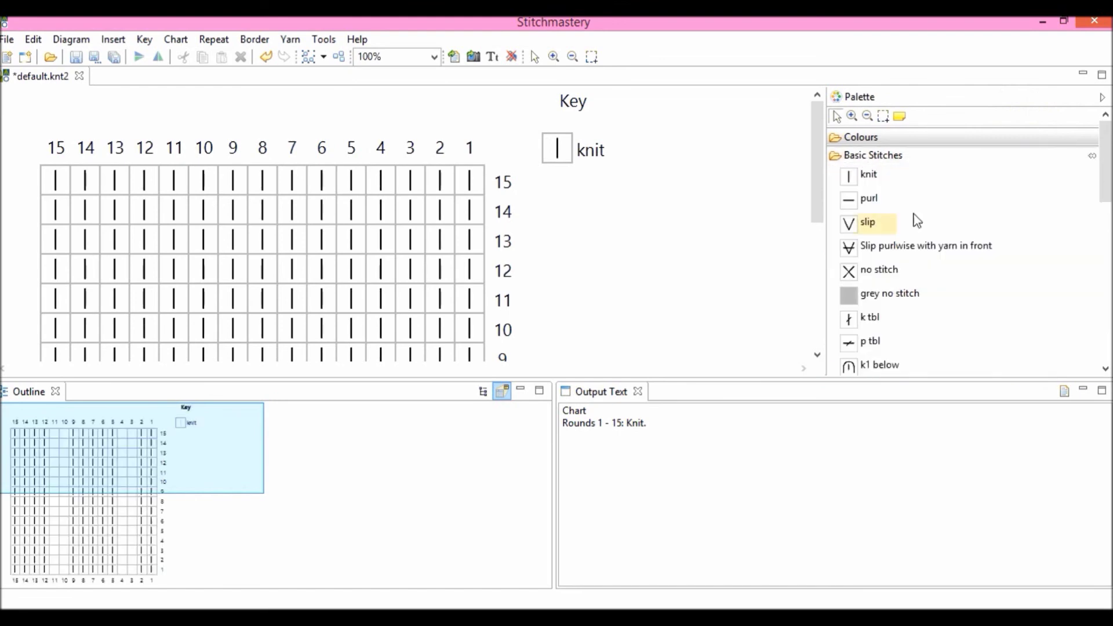
pyautogui.moveTo(1108, 189); pyautogui.dragTo(1107, 221)
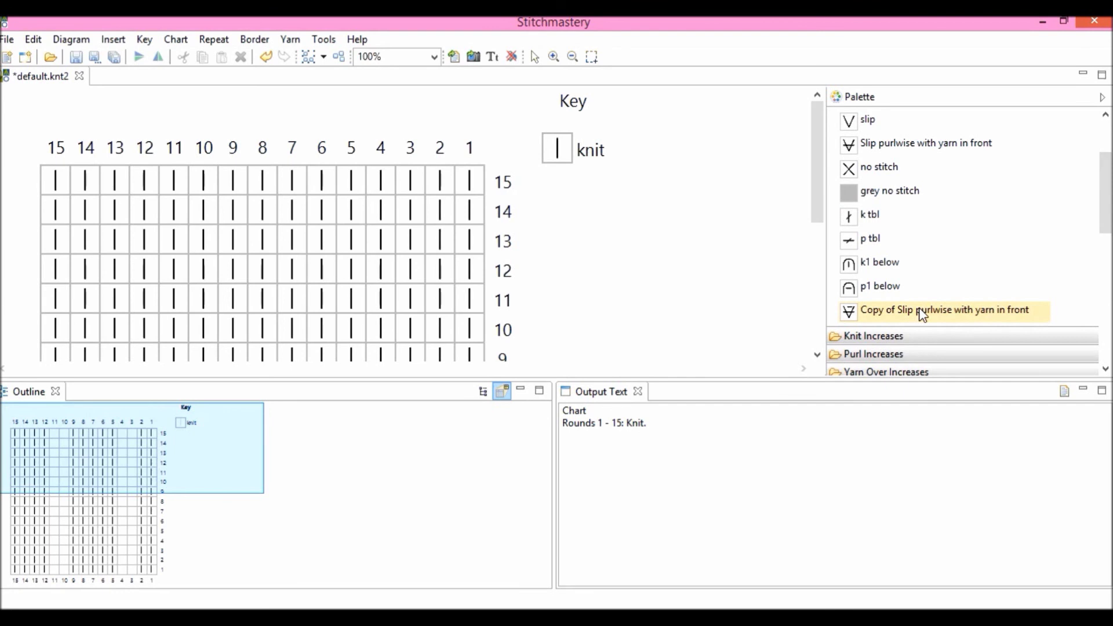
# Place the copied slip stitch at row 13 column 4, row 15 column 8 and row 14 column 5.
pyautogui.moveTo(922, 313); pyautogui.dragTo(381, 238)
pyautogui.click(262, 179)
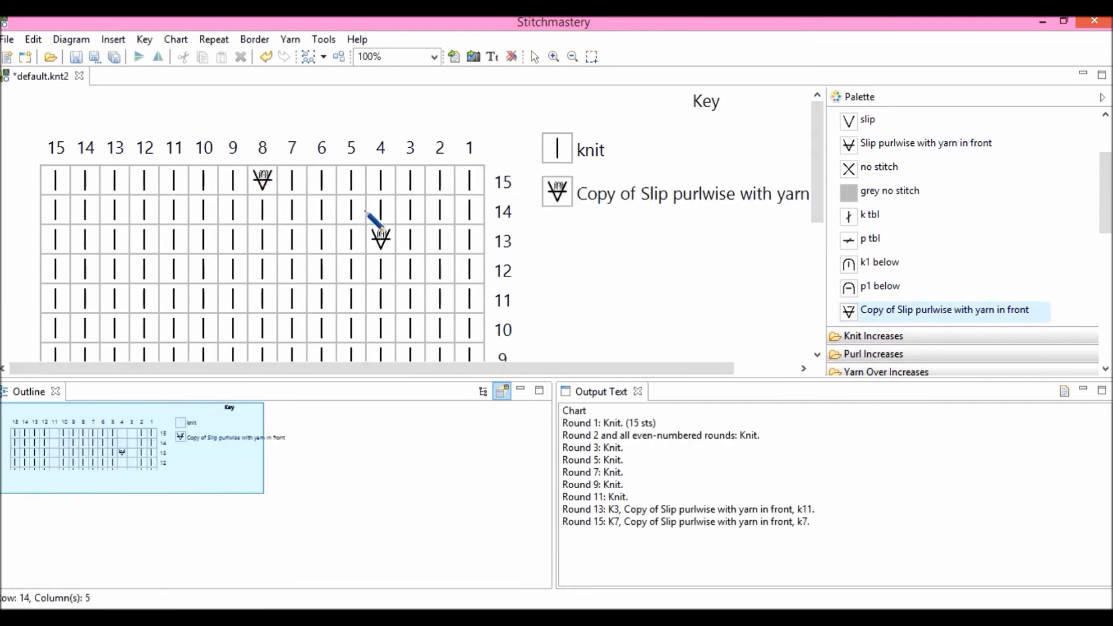
pyautogui.click(351, 210)
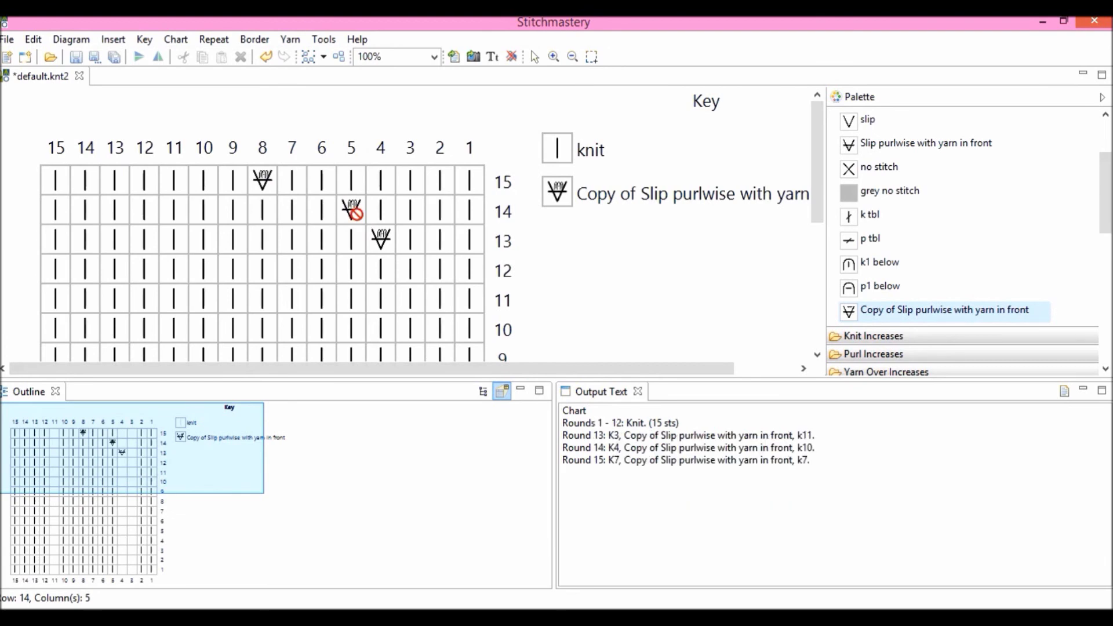